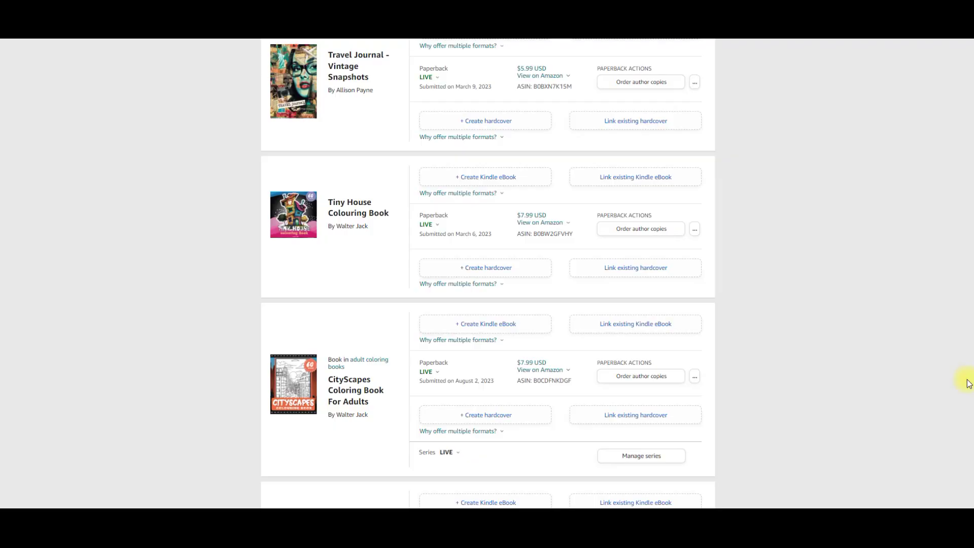
Step: Go to the Promote and Advertise page for the Tiny House Colouring Book print edition
scroll(971, 387, "up", 1)
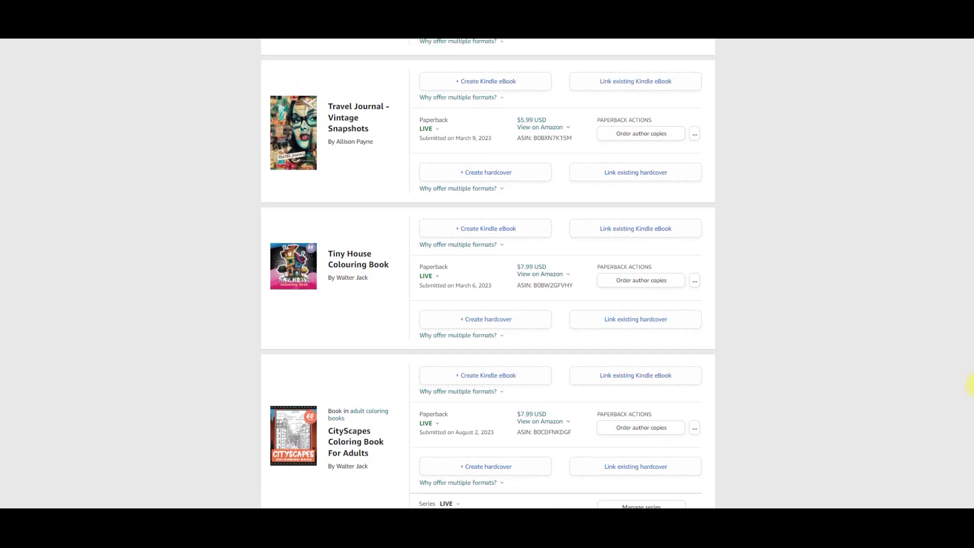
scroll(971, 387, "down", 1)
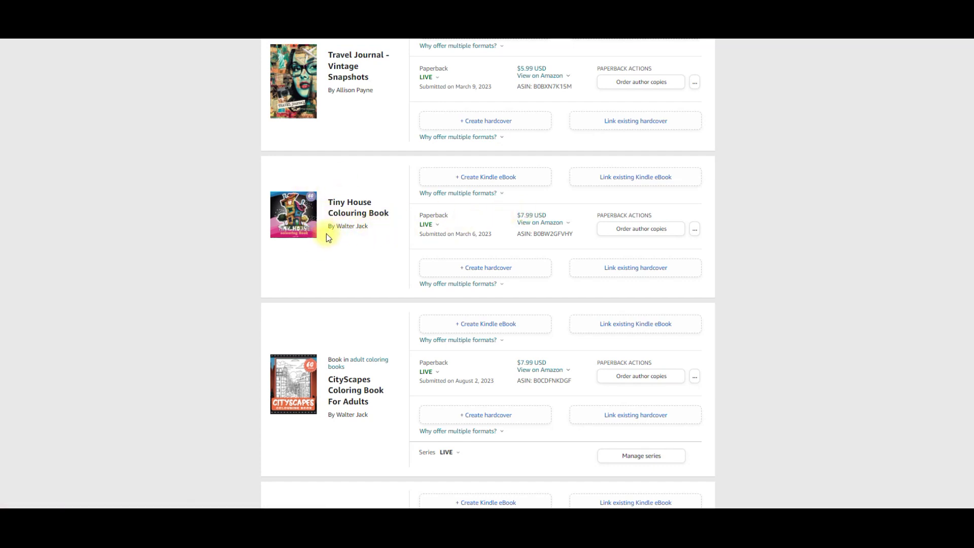
left_click(694, 229)
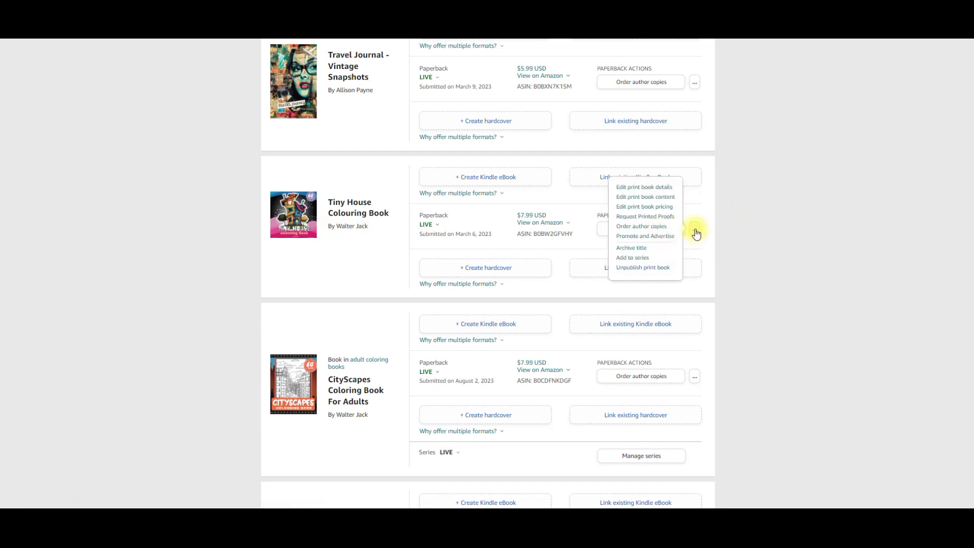
left_click(641, 240)
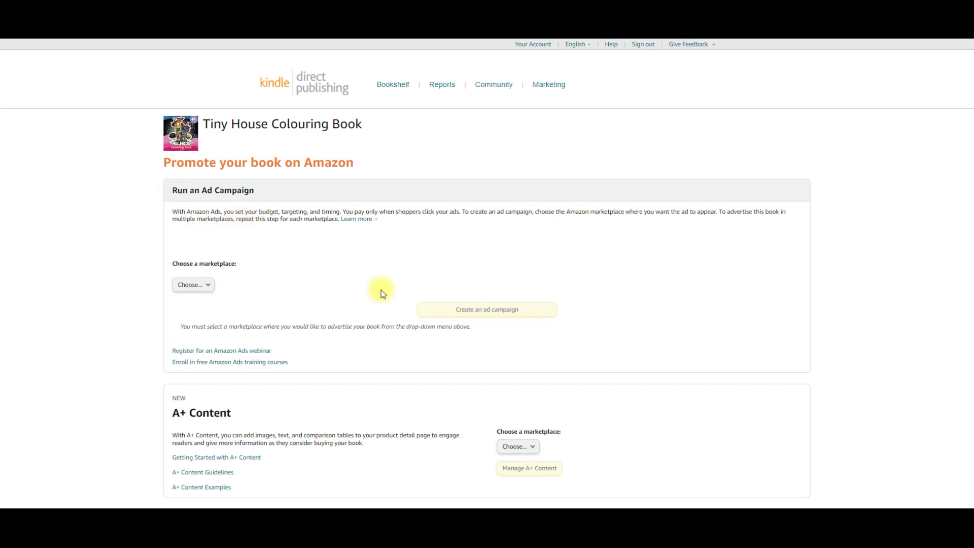
Step: Choose Amazon.com as the A+ Content marketplace and open Manage A+ Content
scroll(382, 293, "down", 3)
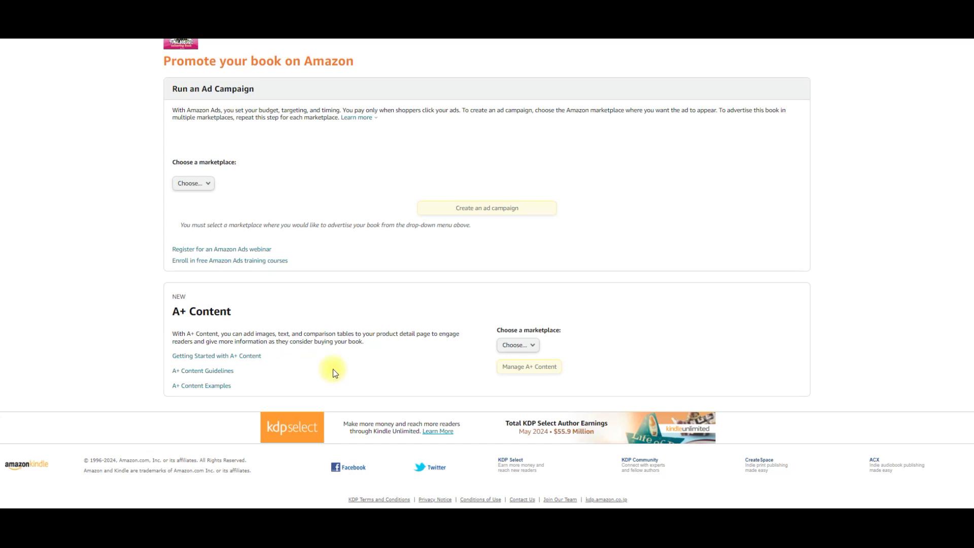
left_click(534, 349)
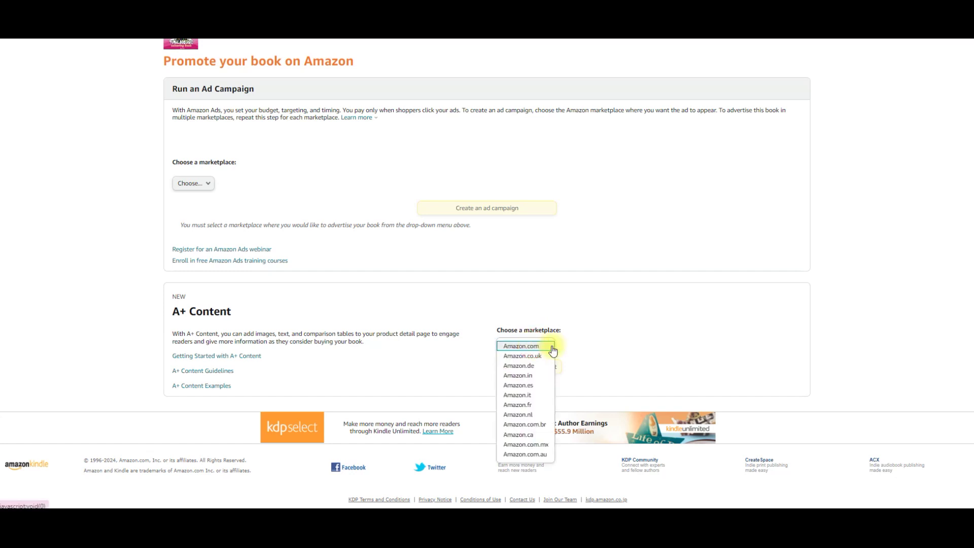
left_click(519, 350)
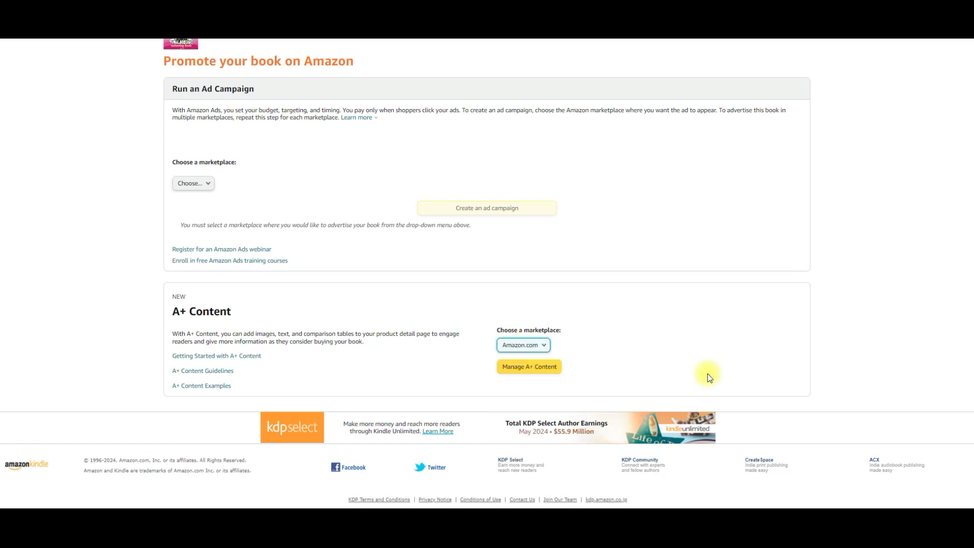
left_click(518, 370)
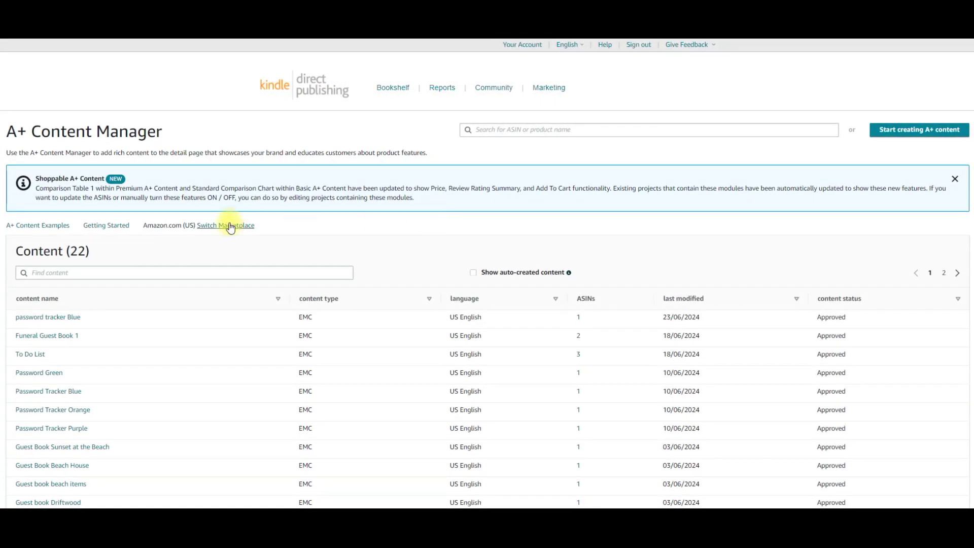
Step: Review the 22 approved A+ content entries, then start a new A+ content project
scroll(119, 282, "down", 2)
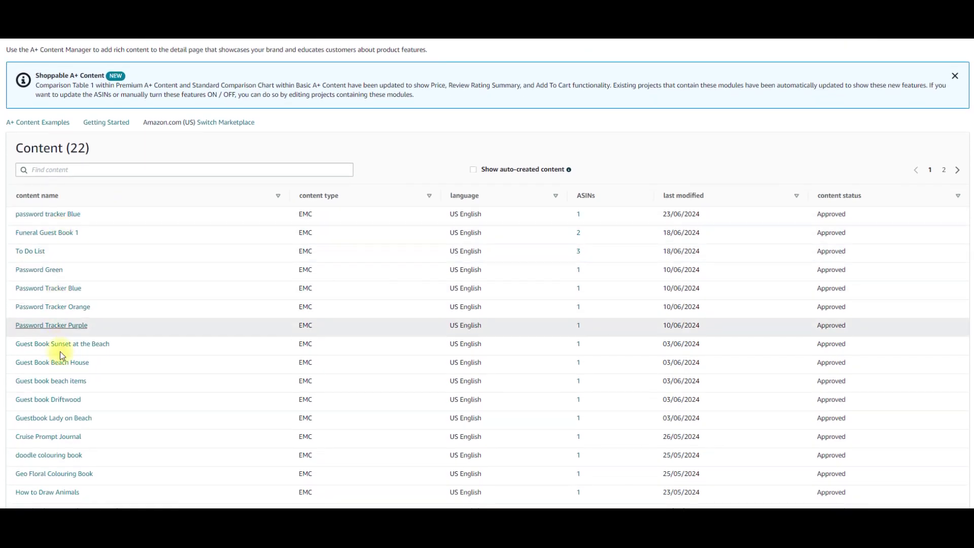
scroll(86, 459, "down", 3)
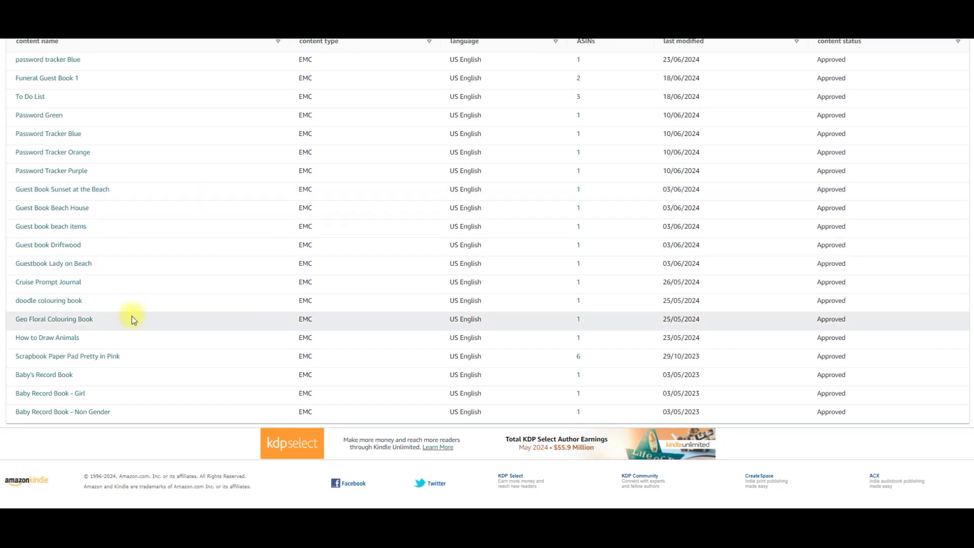
scroll(130, 318, "up", 3)
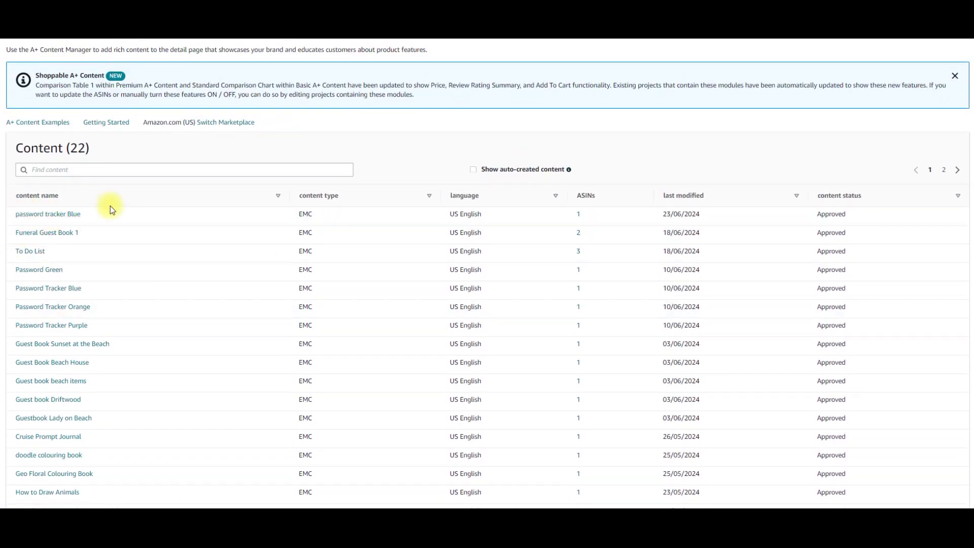
scroll(137, 206, "up", 2)
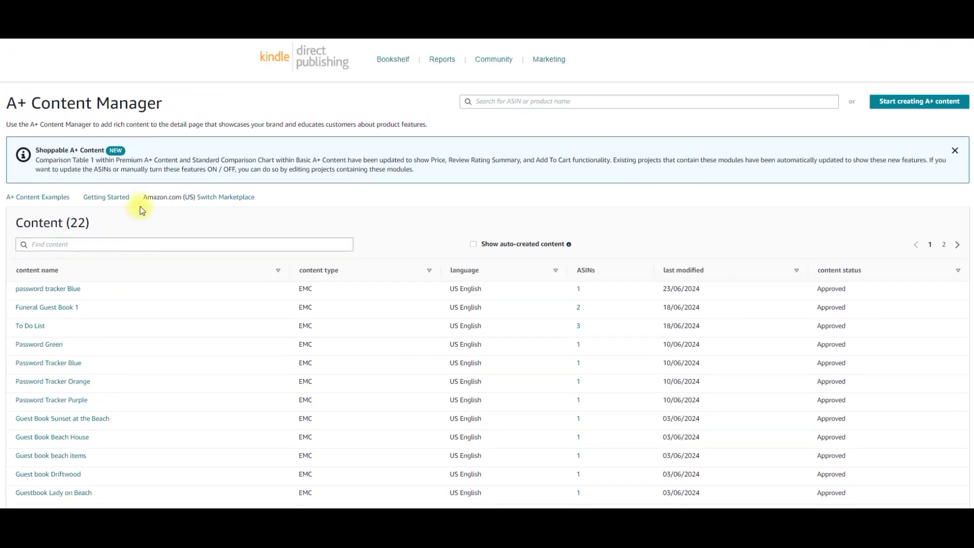
scroll(140, 206, "up", 1)
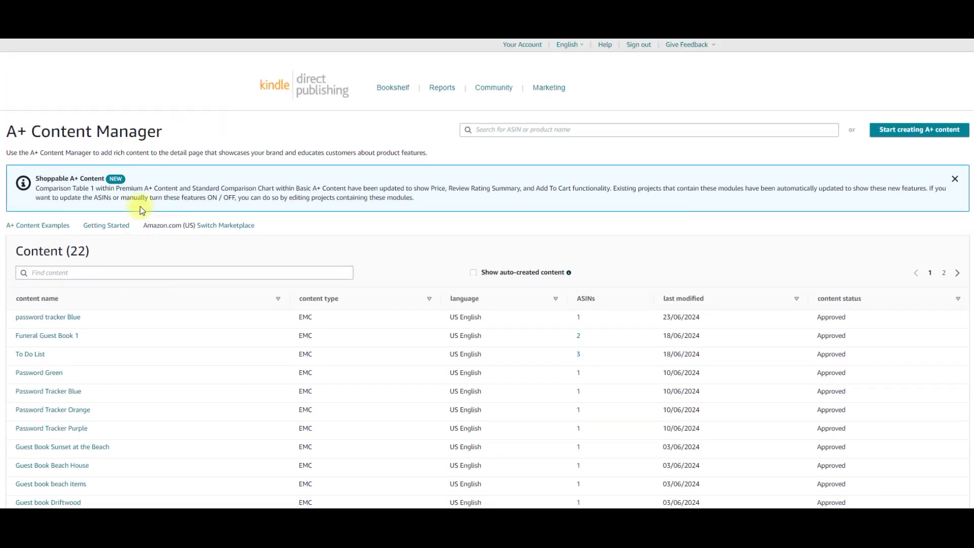
left_click(920, 131)
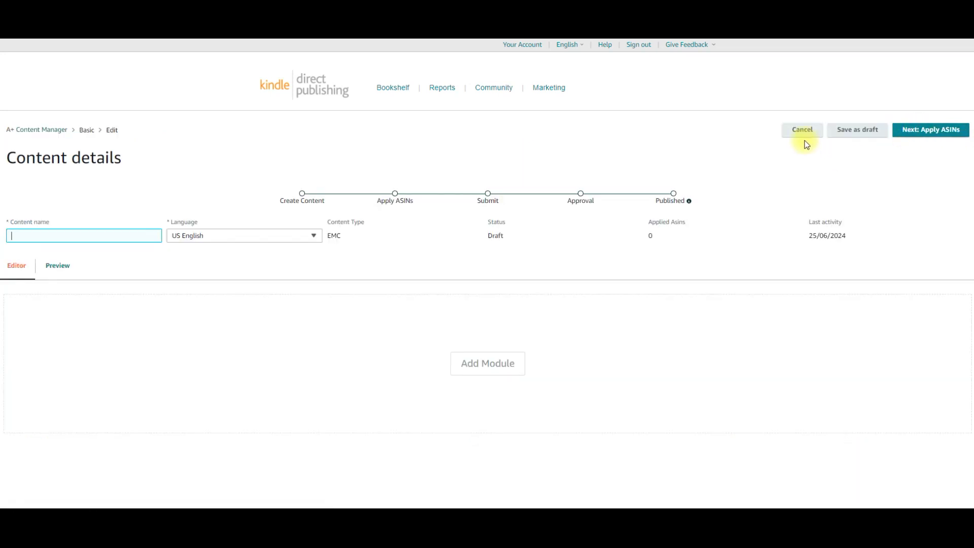
Step: Name the draft 'Tiny House Colouring Book', capitalising the T and correcting the last word
left_click(54, 236)
type("tinmy")
left_click(13, 237)
key("BackSpace")
type("T")
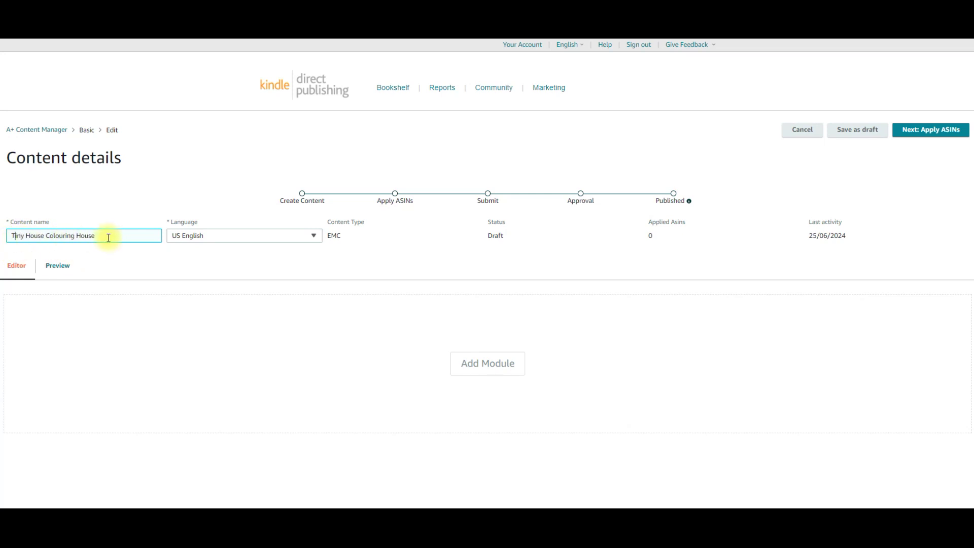
left_click(88, 235)
double_click(88, 234)
type("Boo")
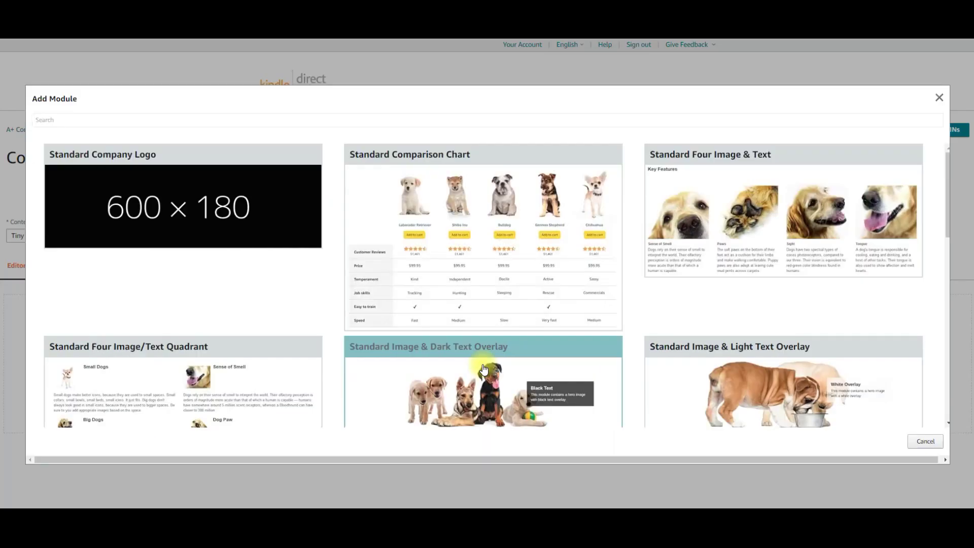
Step: Browse the module templates and add Standard Image Header With Text to the draft
left_click(483, 365)
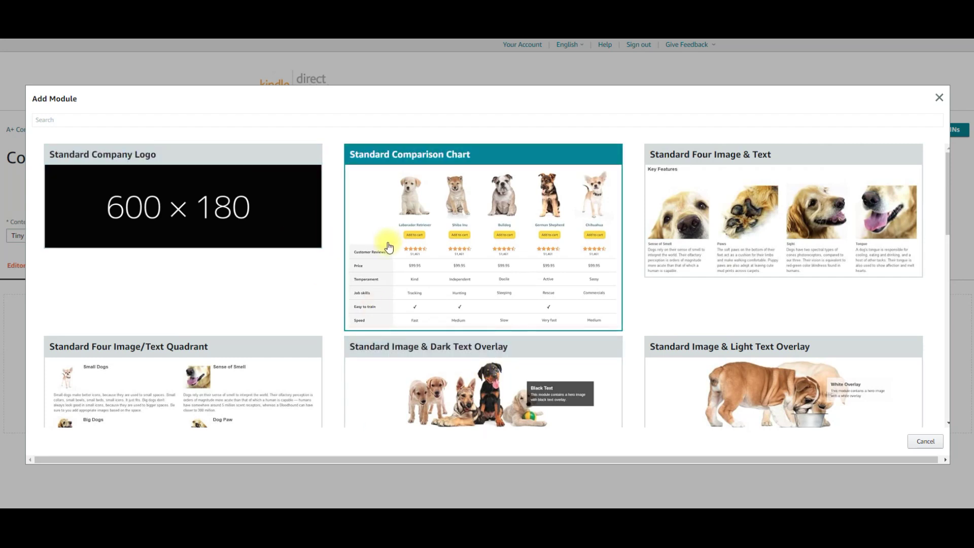
scroll(389, 247, "down", 1)
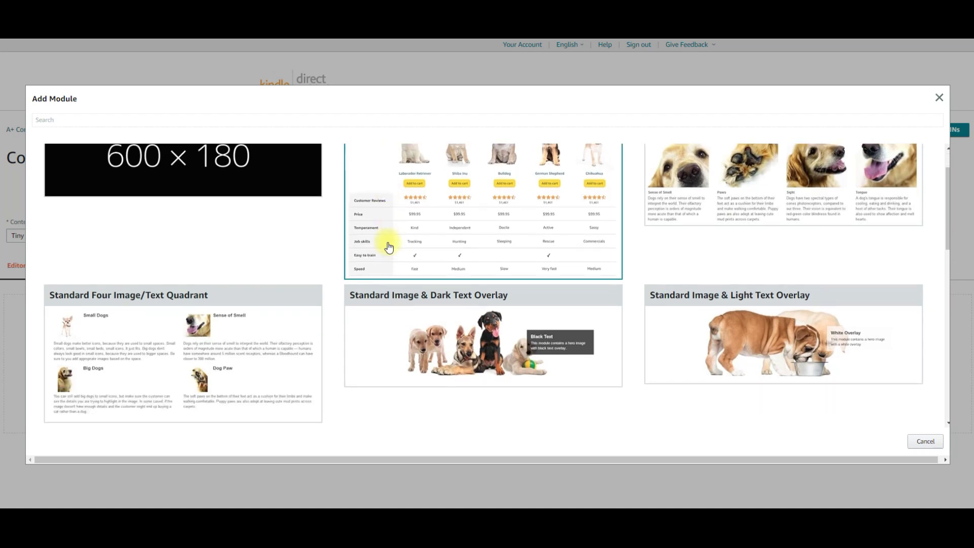
scroll(389, 247, "up", 1)
scroll(389, 247, "down", 2)
scroll(388, 247, "down", 6)
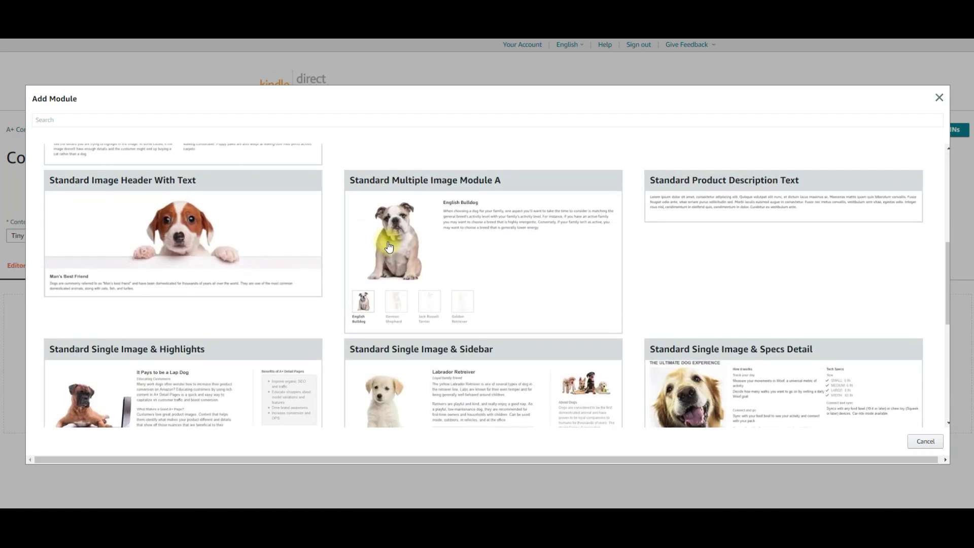
scroll(389, 248, "up", 2)
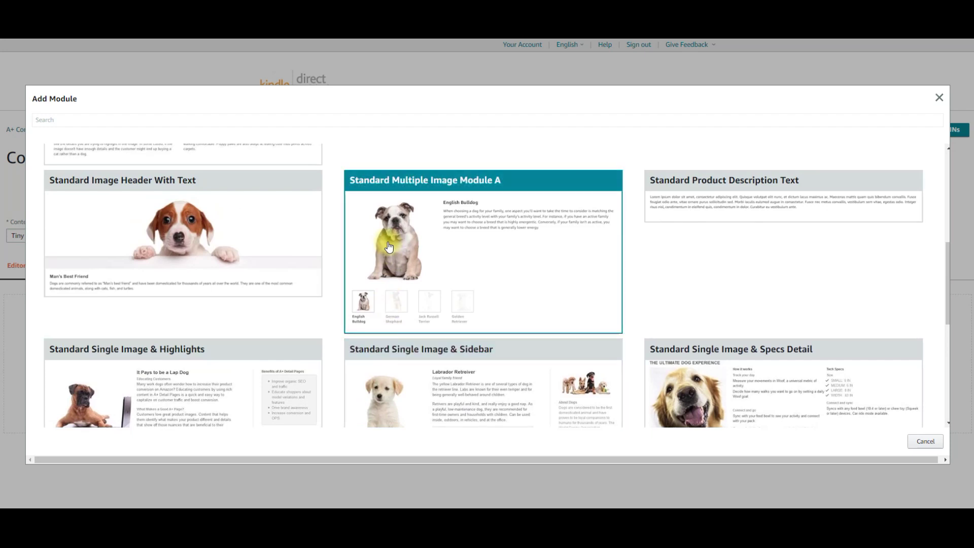
scroll(388, 247, "down", 7)
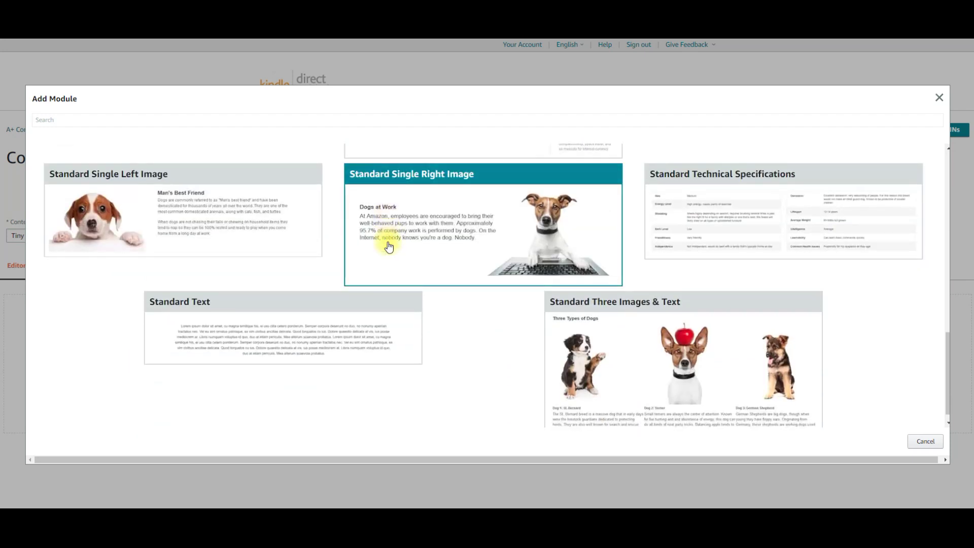
scroll(389, 247, "up", 7)
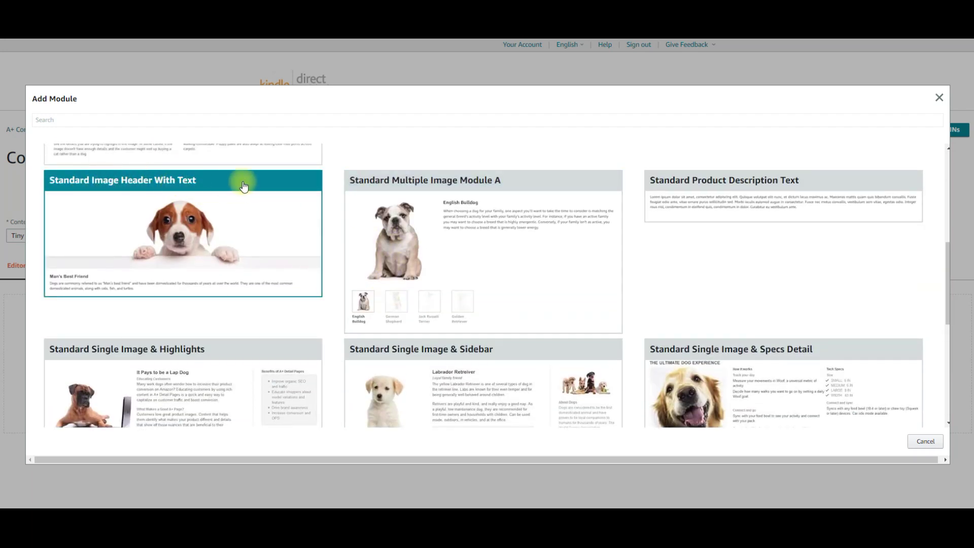
left_click(185, 219)
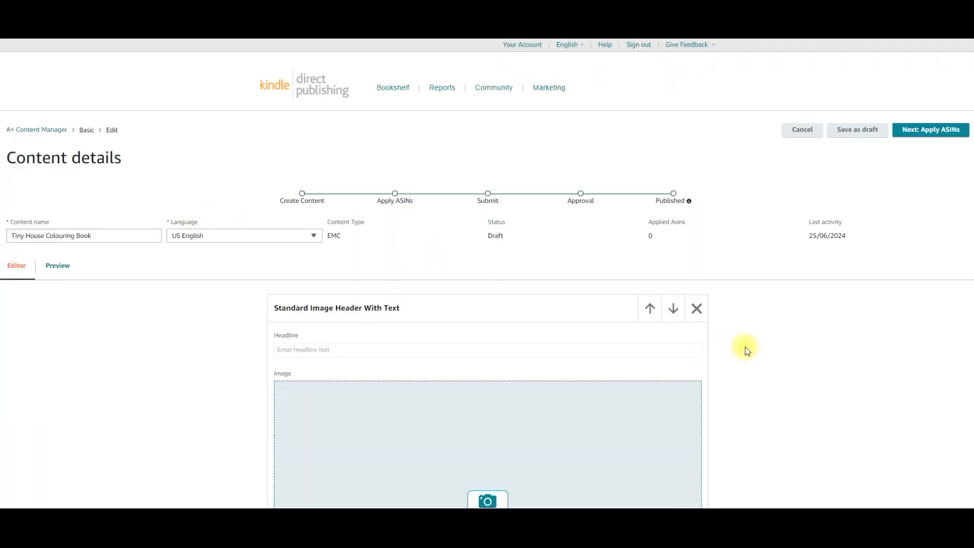
Step: Scroll through the header module to review its 970:600 image area and text fields
scroll(745, 347, "down", 5)
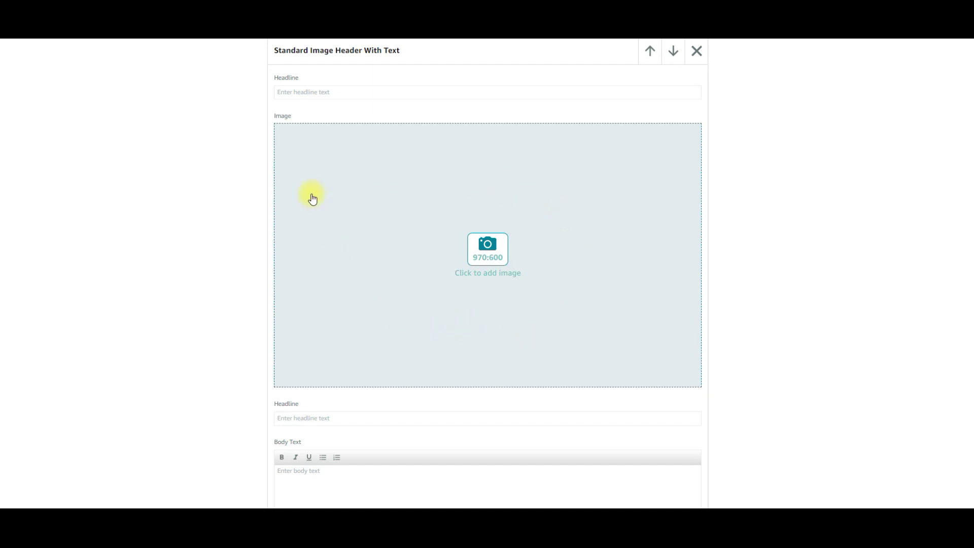
scroll(546, 360, "down", 2)
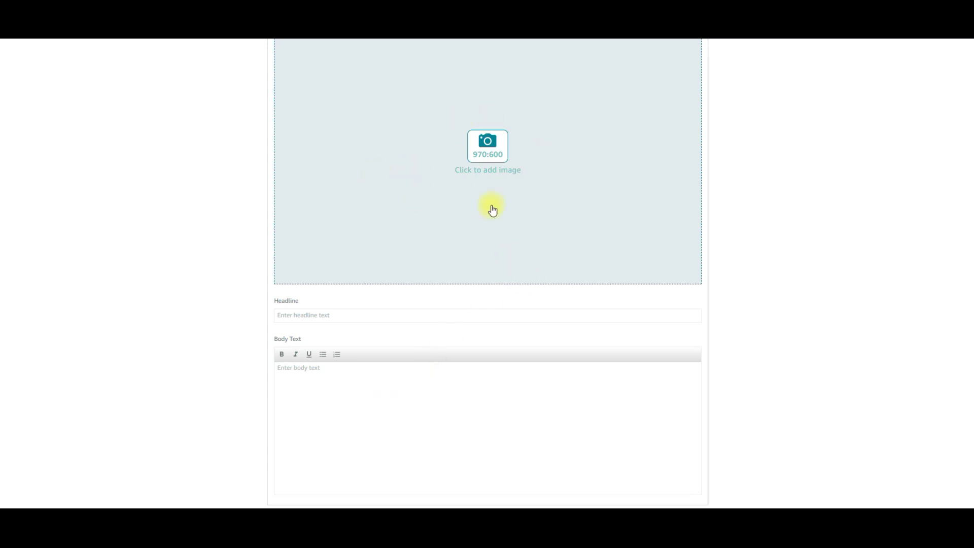
scroll(583, 220, "up", 3)
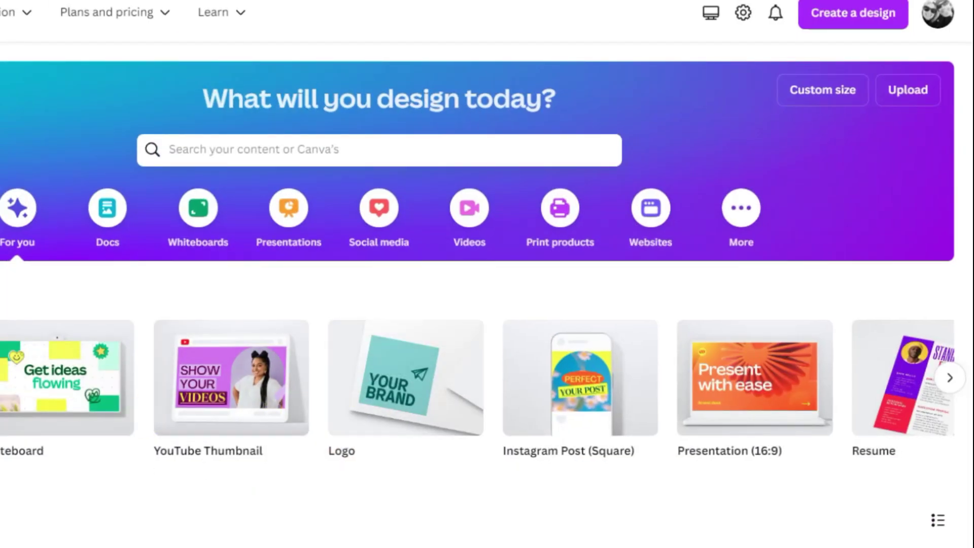
Step: Set up a custom-size Canva design of 970 × 600 px
left_click(812, 96)
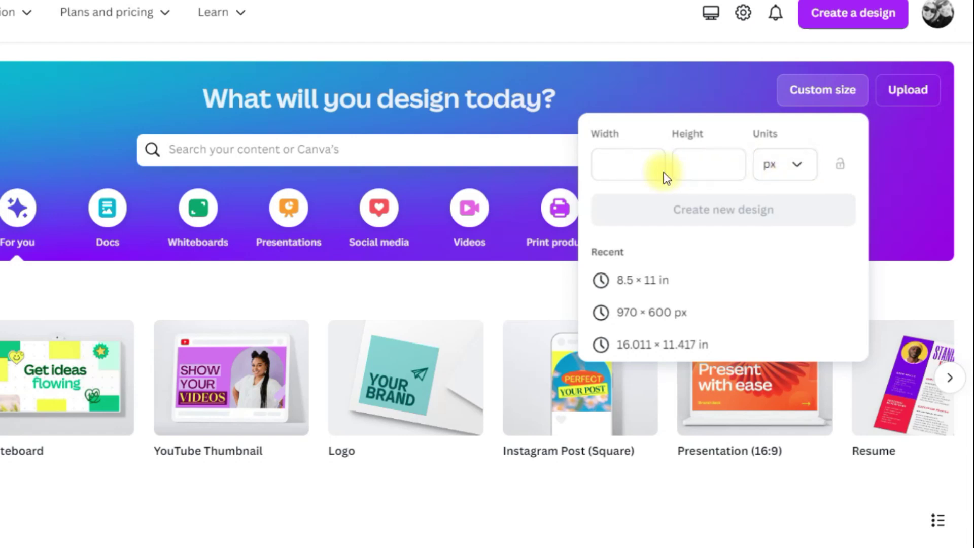
left_click(631, 168)
type("970")
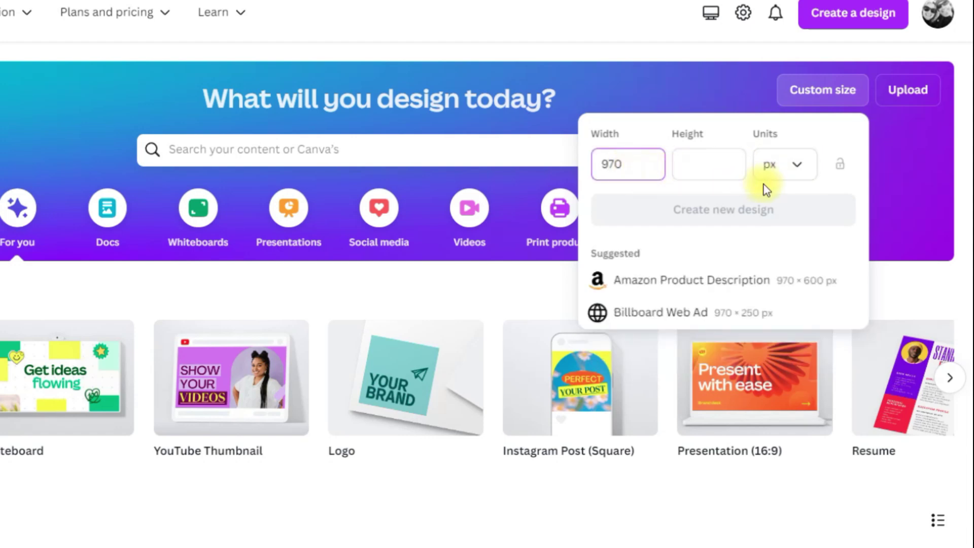
left_click(727, 168)
type("600")
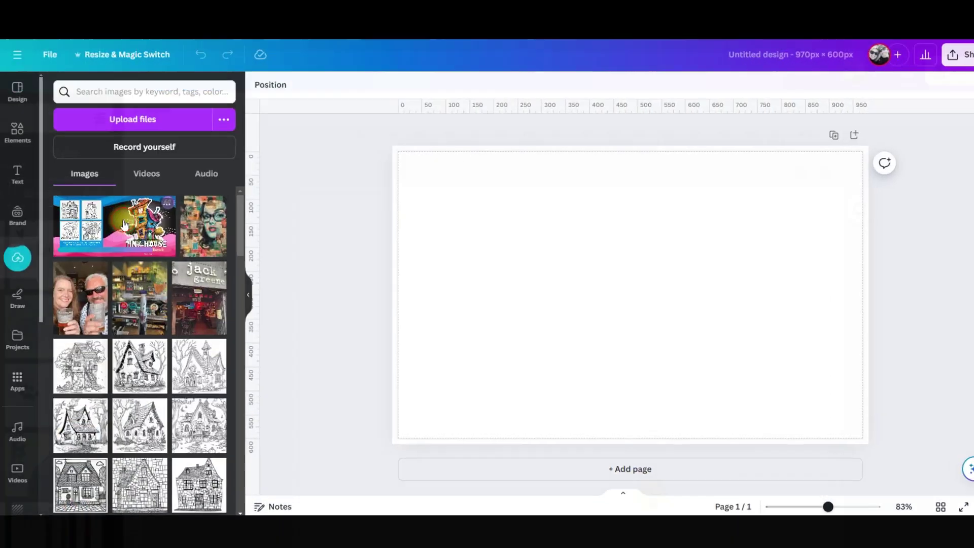
Step: Place the uploaded Tiny House banner and crop it down to just the cover
left_click(113, 223)
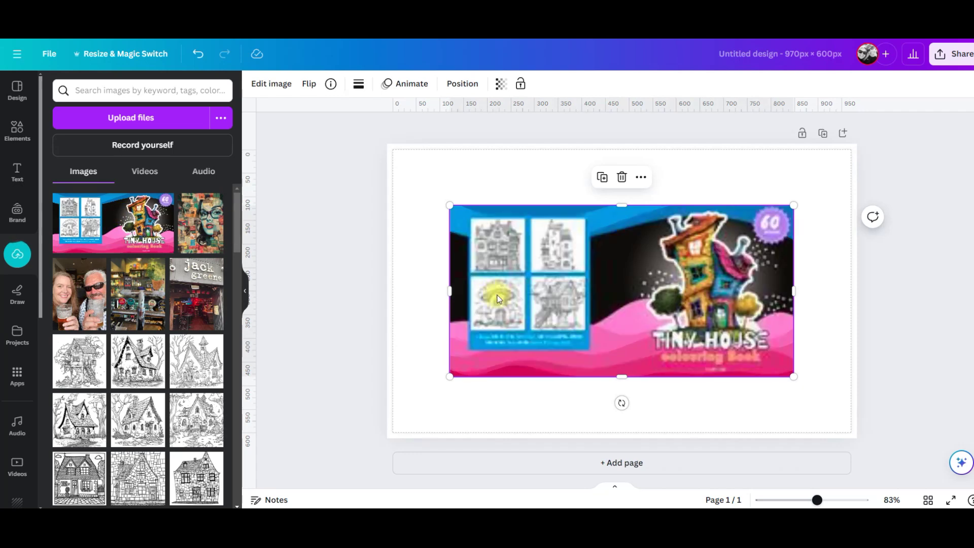
left_click_drag(451, 290, 633, 302)
left_click_drag(744, 281, 521, 262)
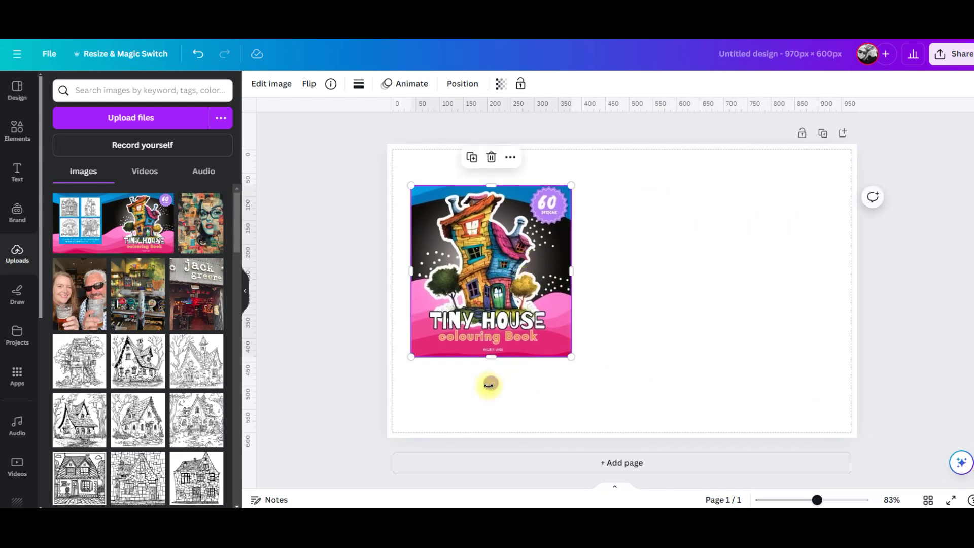
Step: Tilt the cover about 15 degrees, resize it and position it on the left of the page
left_click_drag(489, 378, 517, 380)
left_click_drag(592, 335, 727, 400)
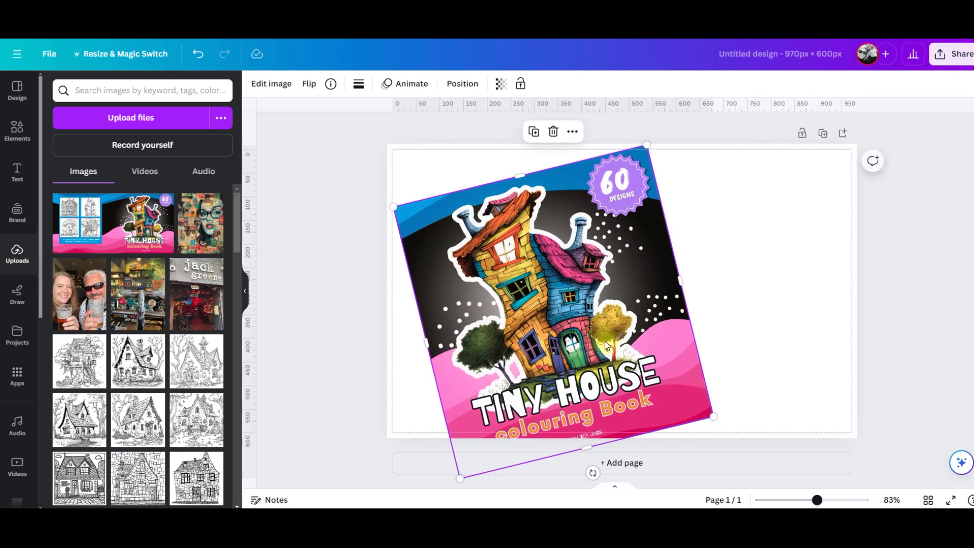
left_click_drag(588, 328, 578, 306)
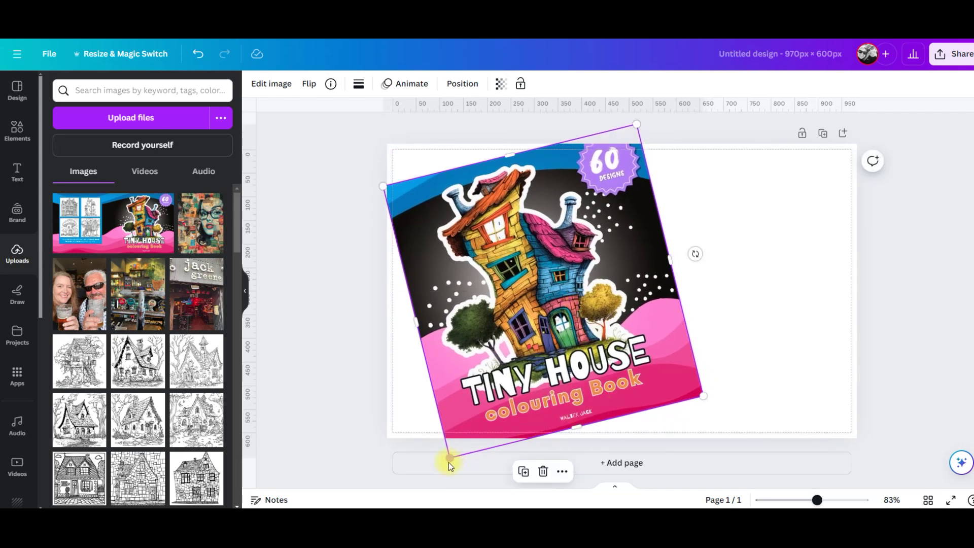
left_click_drag(449, 458, 467, 427)
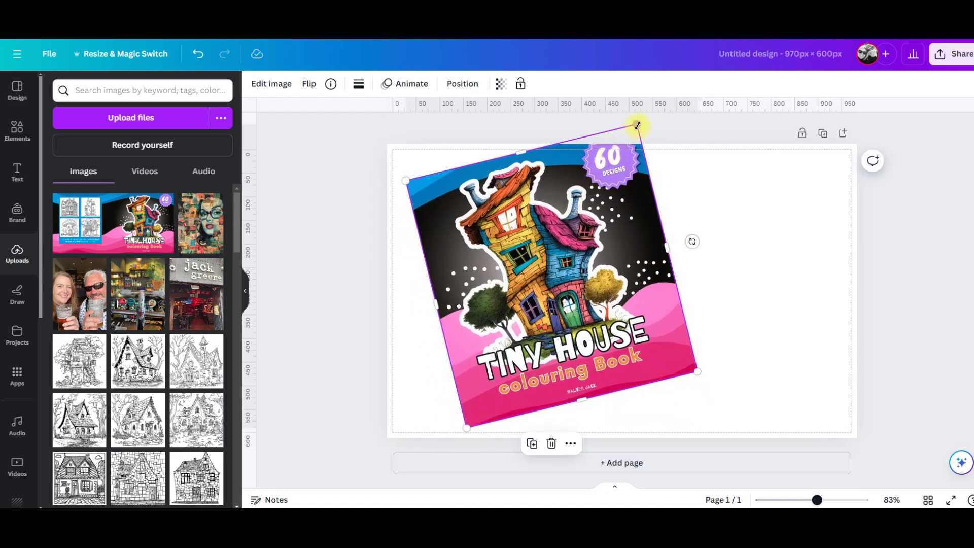
left_click_drag(638, 124, 627, 148)
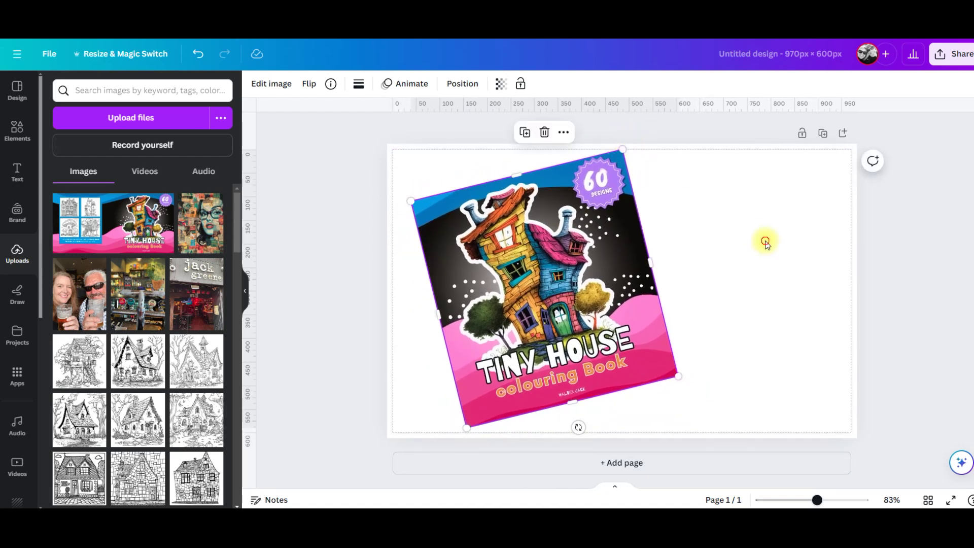
left_click(766, 242)
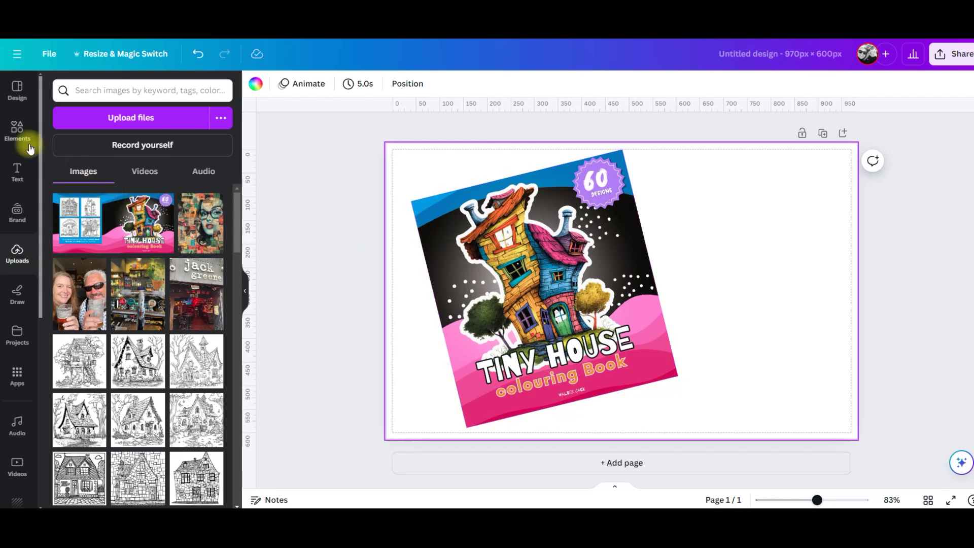
Step: Add a square shape and stretch it to cover the whole 970 × 600 page
left_click(17, 129)
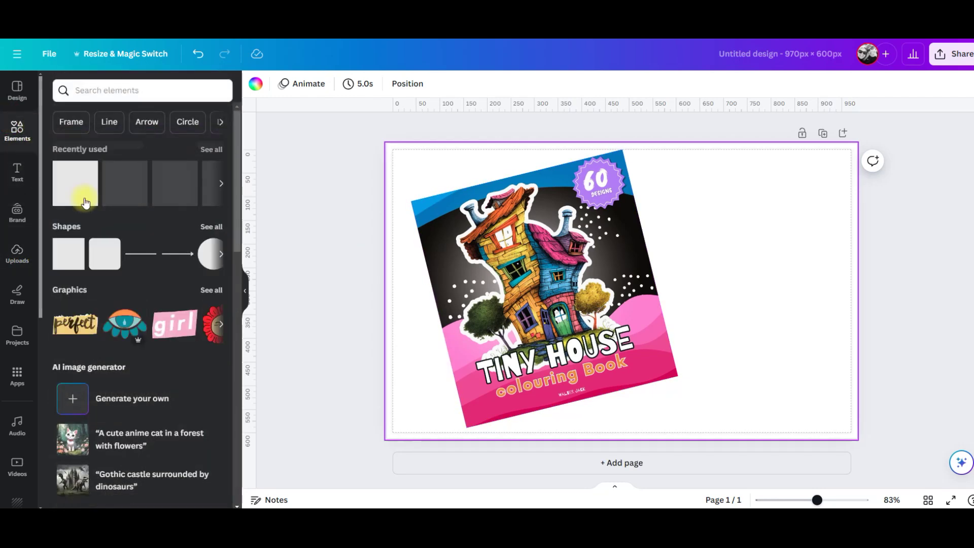
left_click(85, 203)
left_click_drag(585, 259, 554, 244)
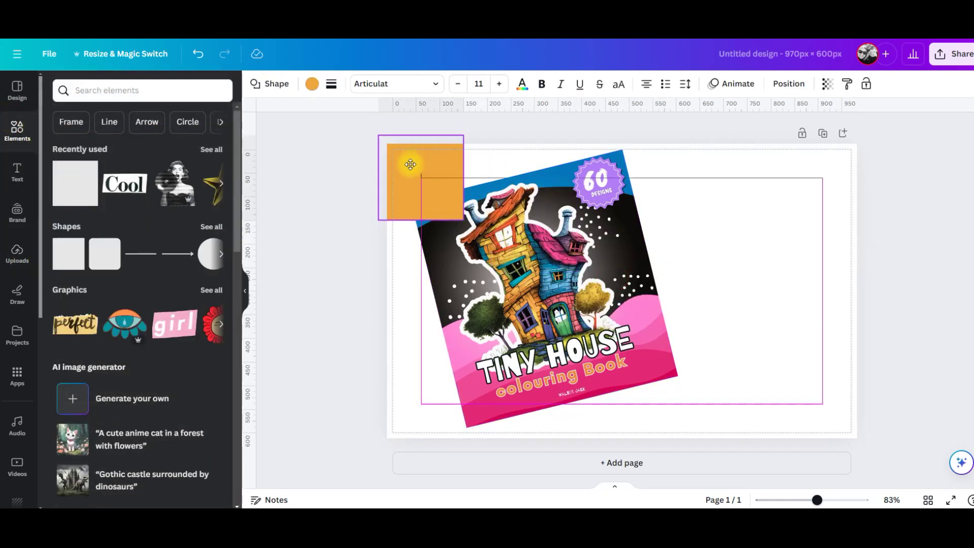
left_click_drag(411, 165, 428, 169)
left_click_drag(466, 220, 864, 443)
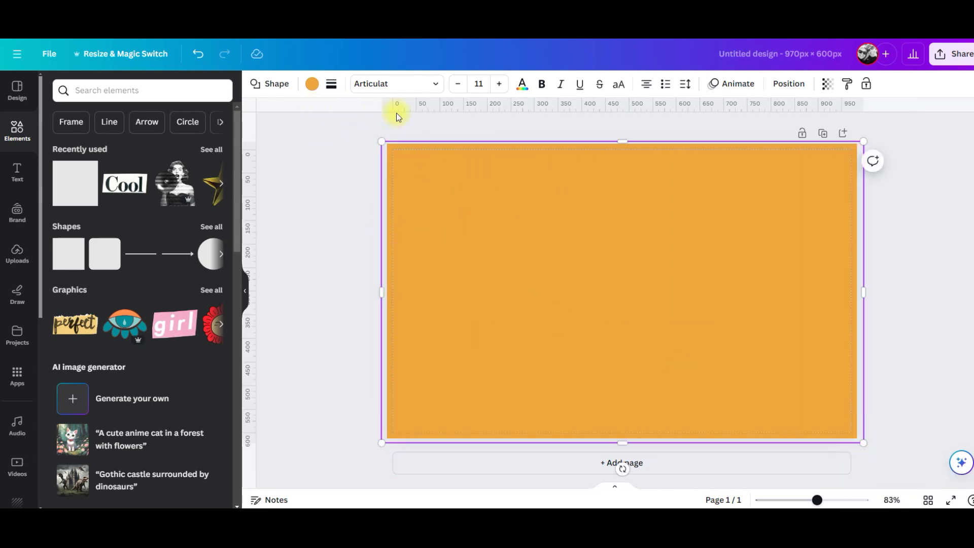
Step: Move the rectangle below the cover image in the layers list
left_click(786, 84)
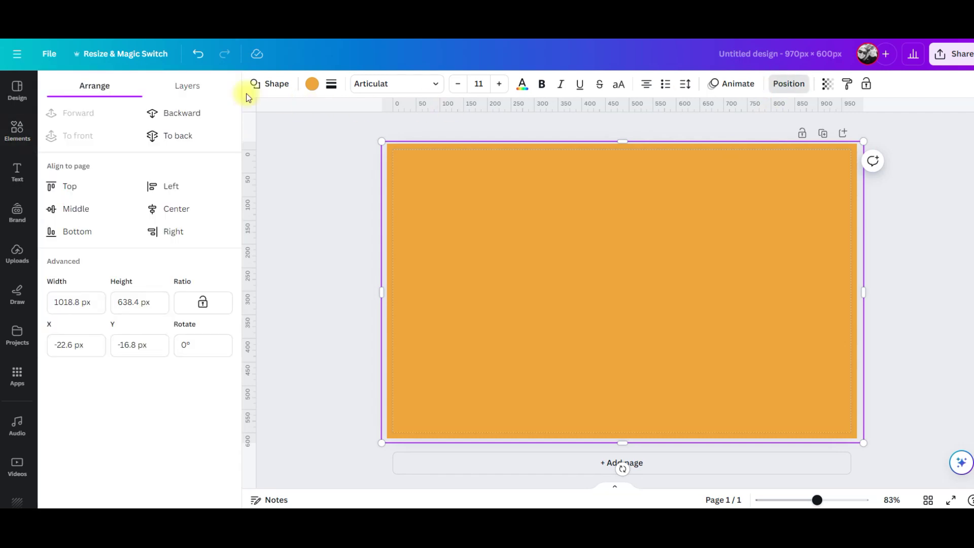
left_click(197, 86)
left_click_drag(164, 147, 181, 216)
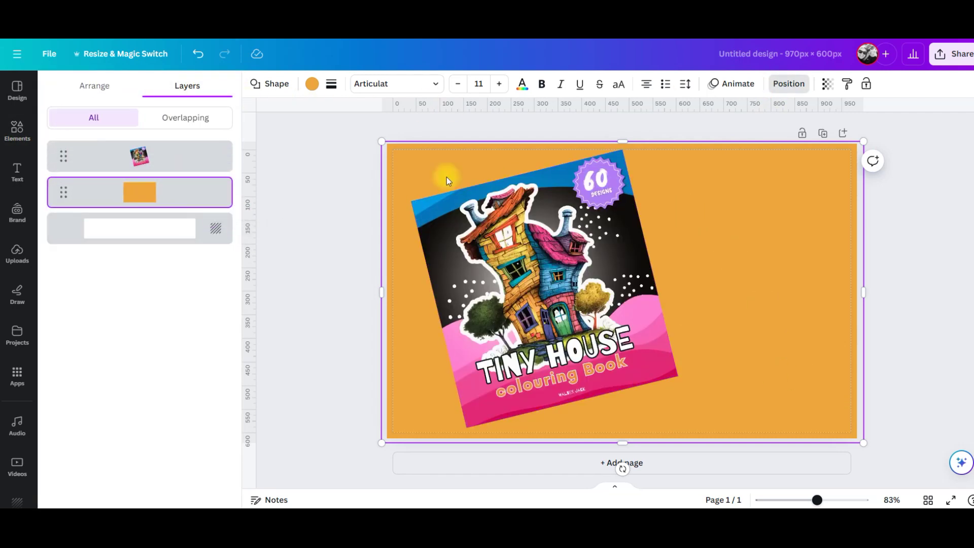
Step: Sample the 60 badge's purple, then fill the rectangle with a blue-to-pink gradient
left_click(312, 84)
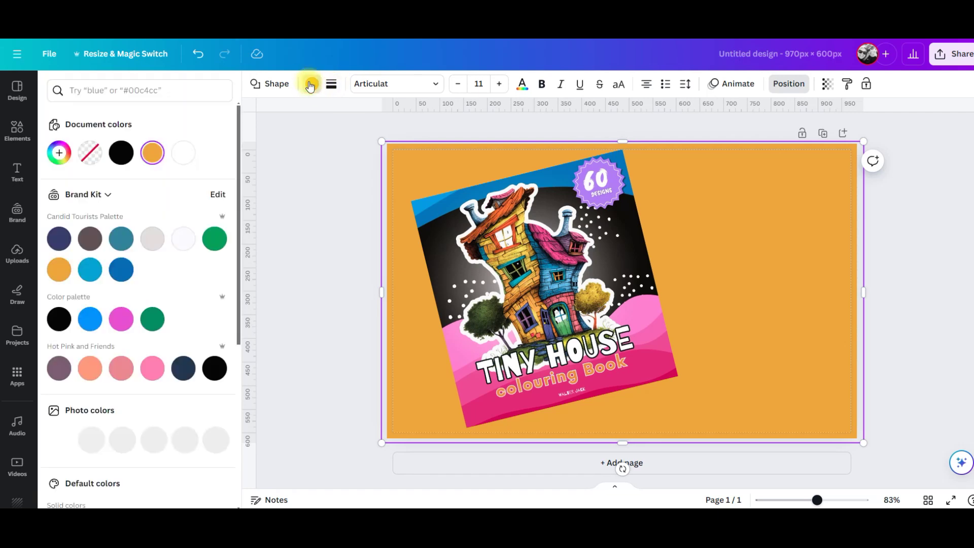
left_click(59, 155)
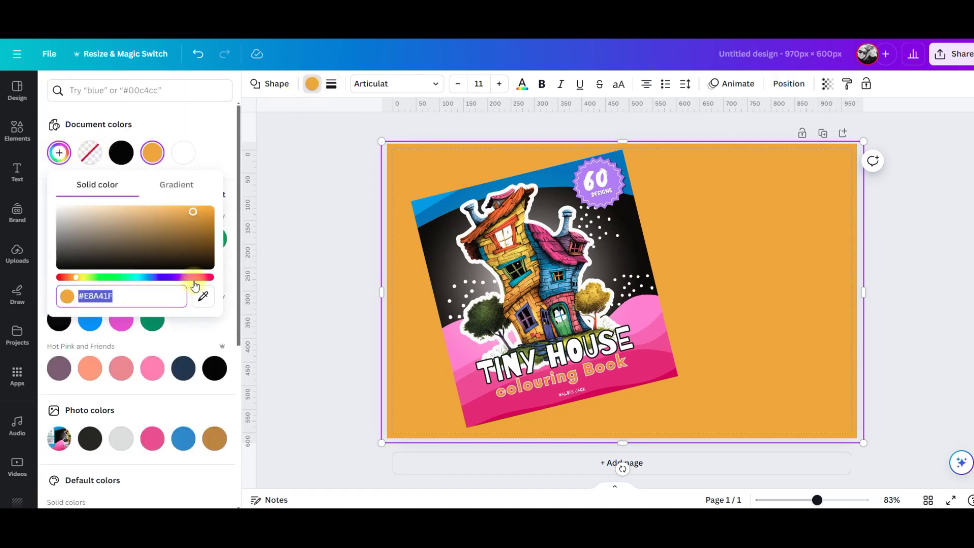
left_click(203, 296)
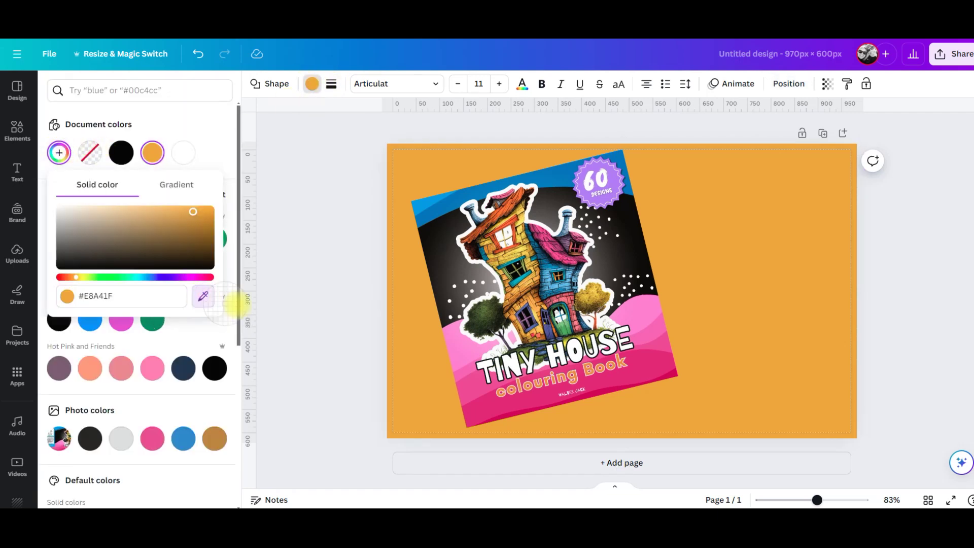
left_click(603, 199)
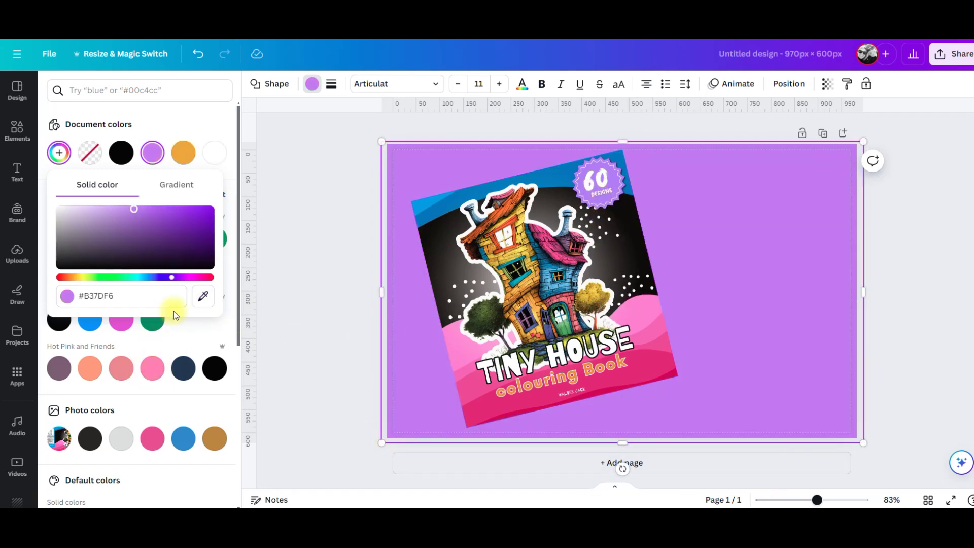
scroll(195, 472, "down", 5)
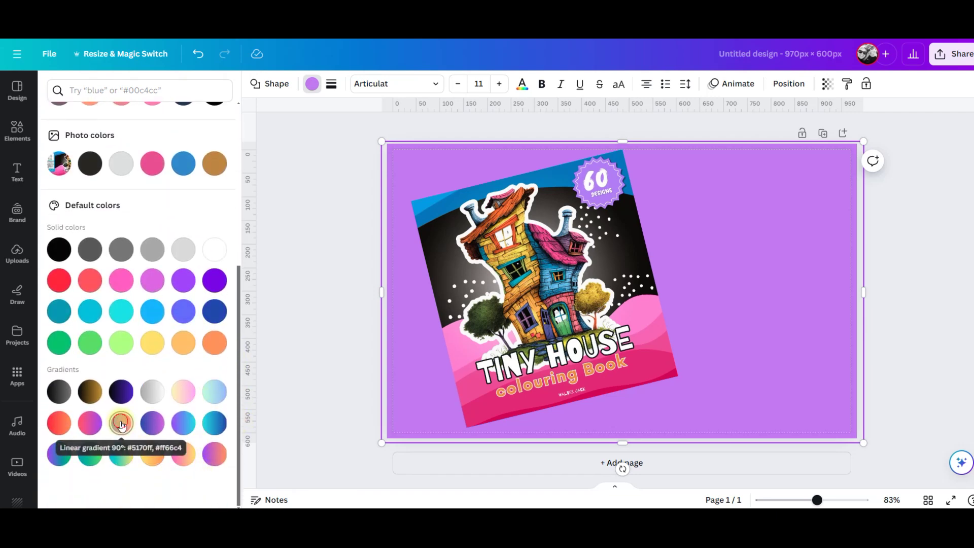
left_click(122, 424)
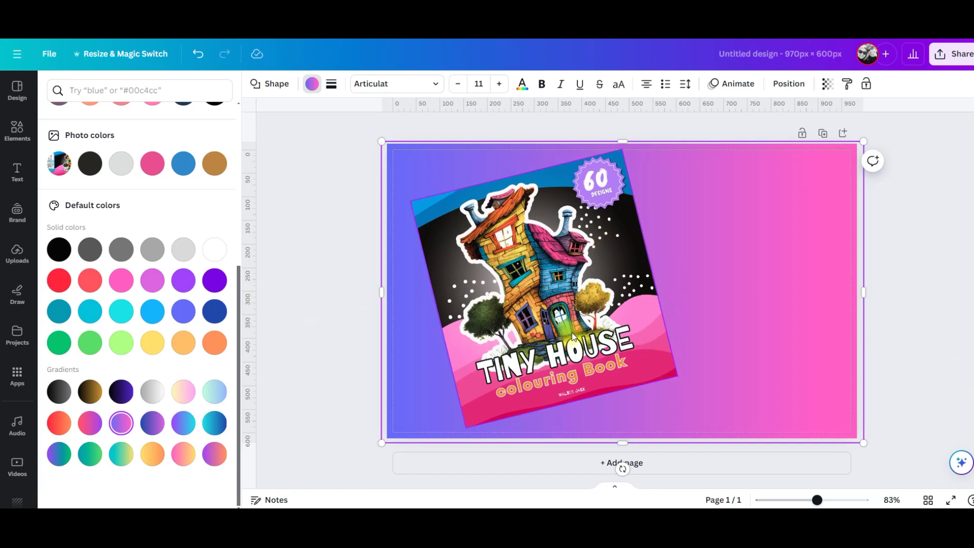
left_click(522, 288)
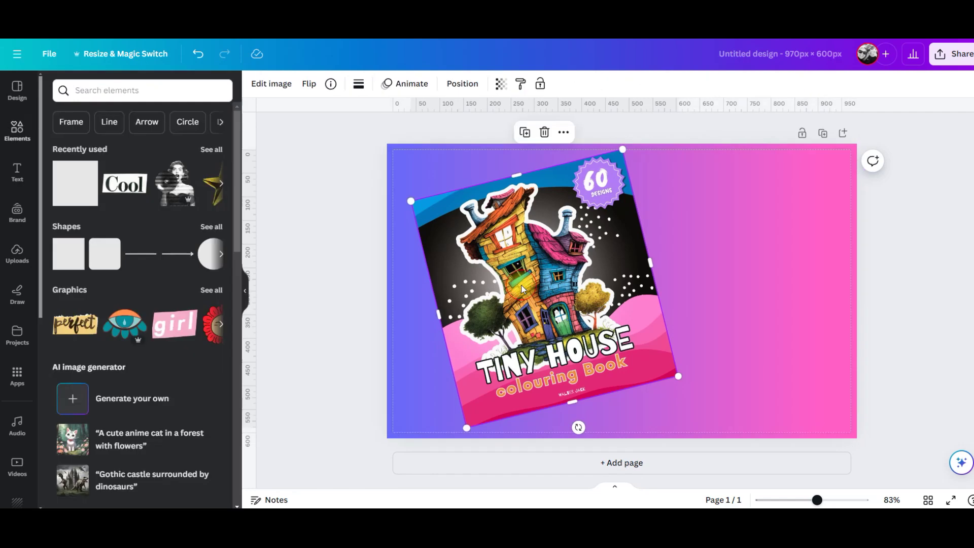
Step: Apply the Drop shadow effect to the tilted cover image
left_click(271, 85)
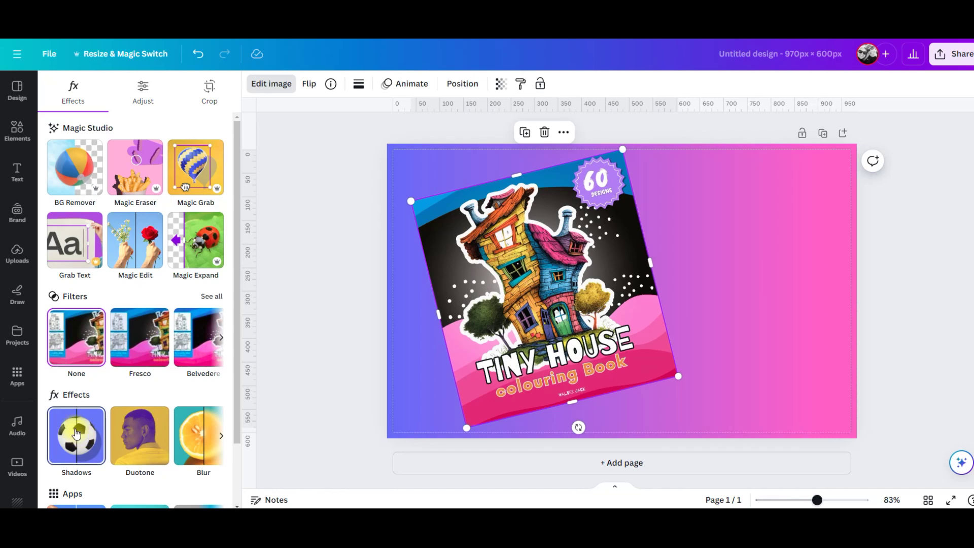
left_click(76, 432)
left_click(145, 213)
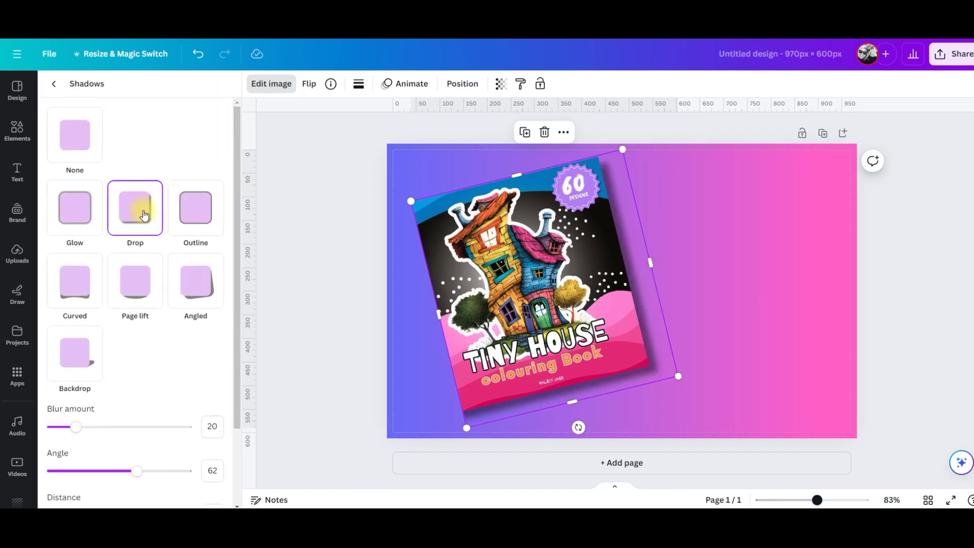
left_click(933, 308)
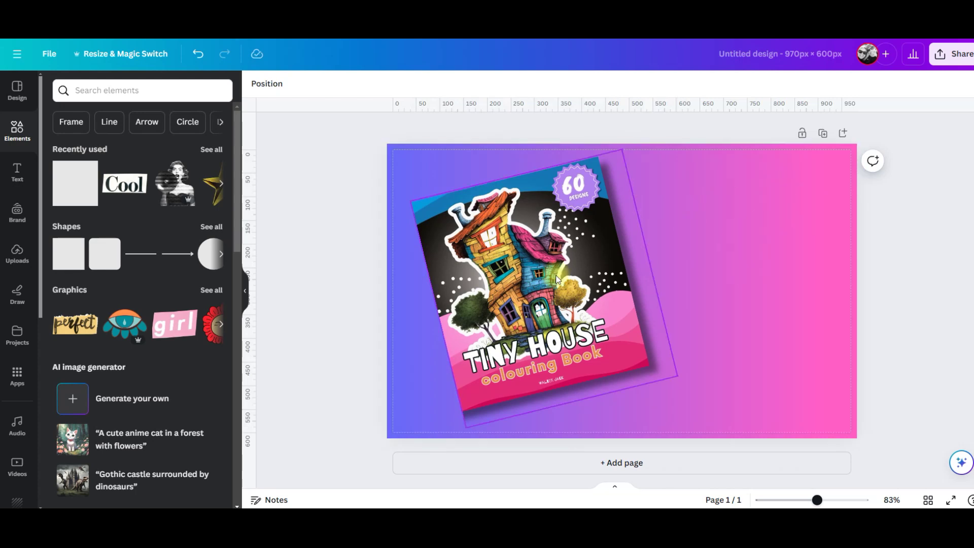
left_click(17, 170)
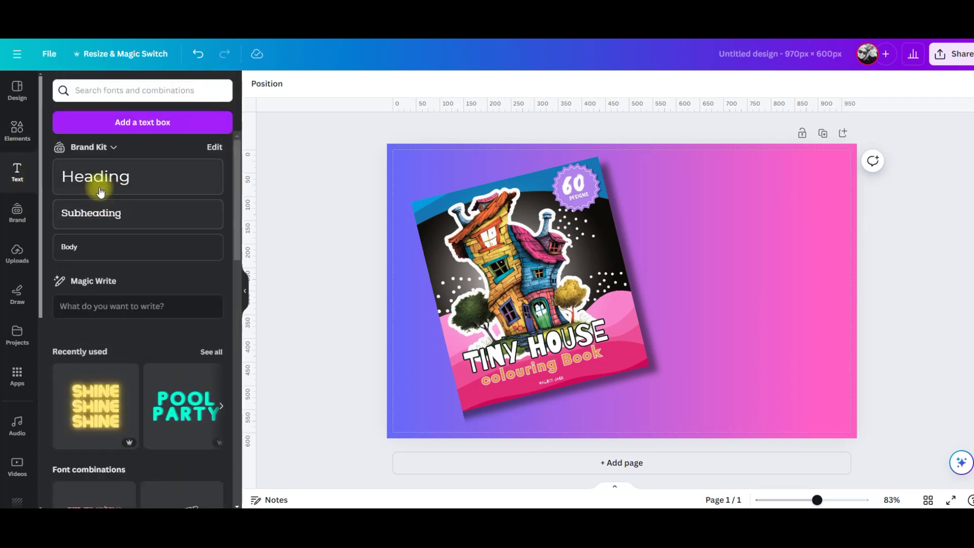
Step: Add a heading text box describing the 60 tiny house designs and give it a Shadow effect
left_click_drag(96, 180, 727, 205)
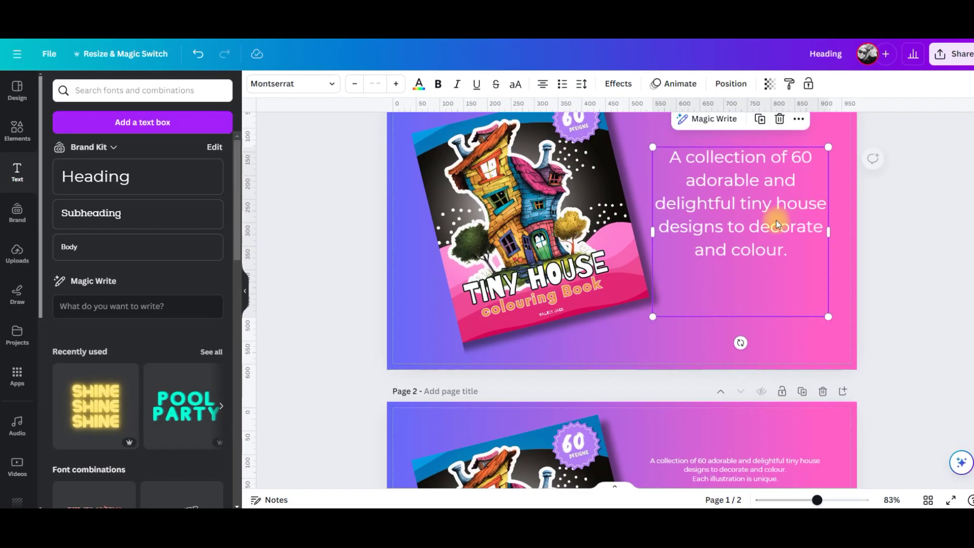
left_click(793, 256)
left_click_drag(792, 257, 659, 157)
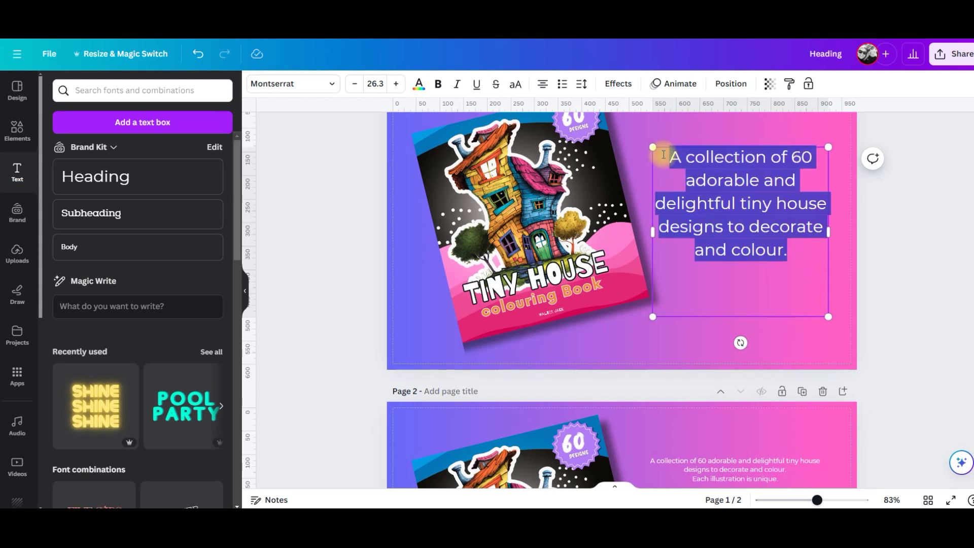
left_click(609, 87)
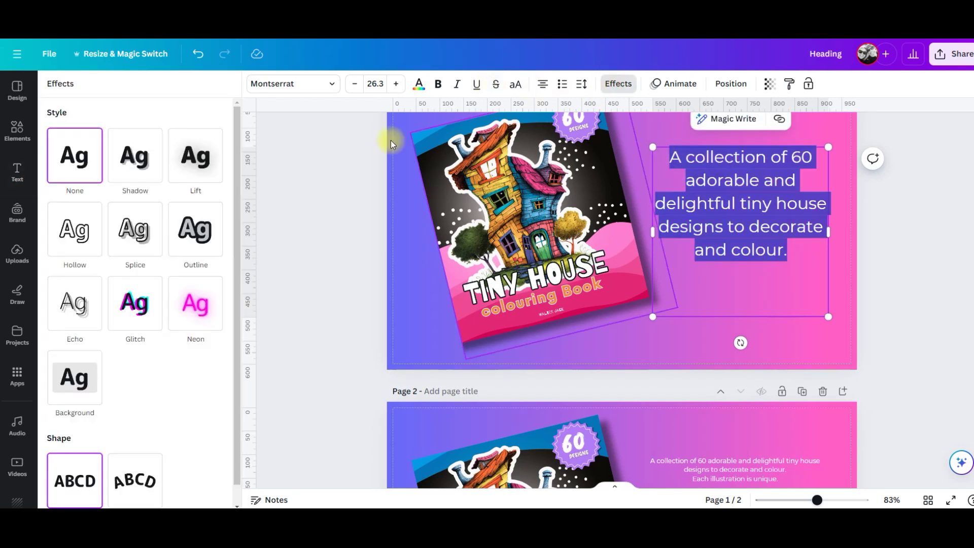
left_click(130, 161)
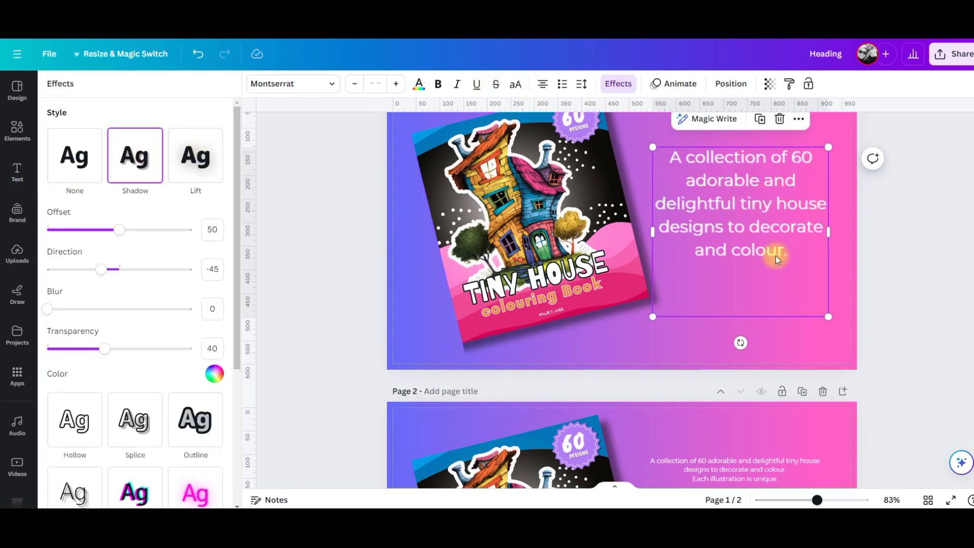
left_click(932, 305)
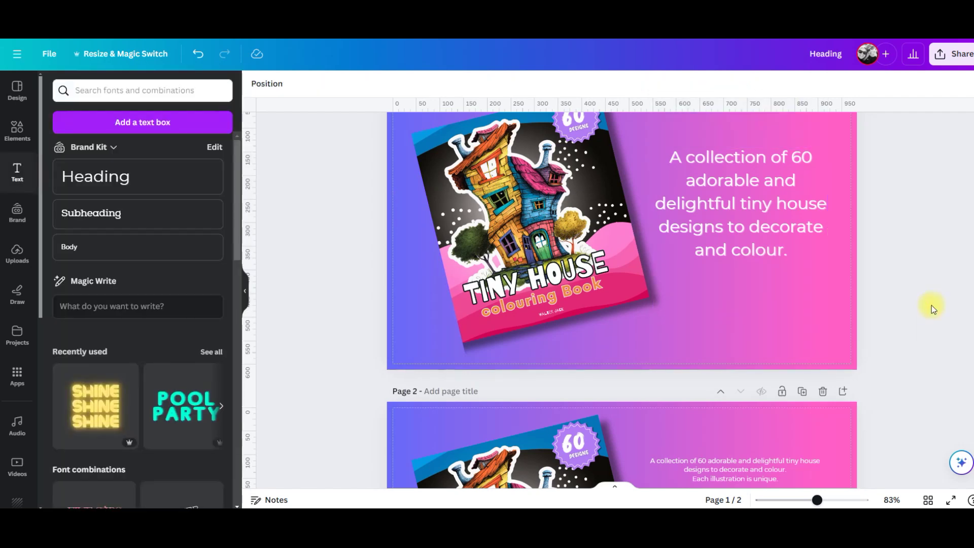
Step: Duplicate page 2 as a new page 3 and select page 2's bullet-list text box
scroll(932, 306, "down", 5)
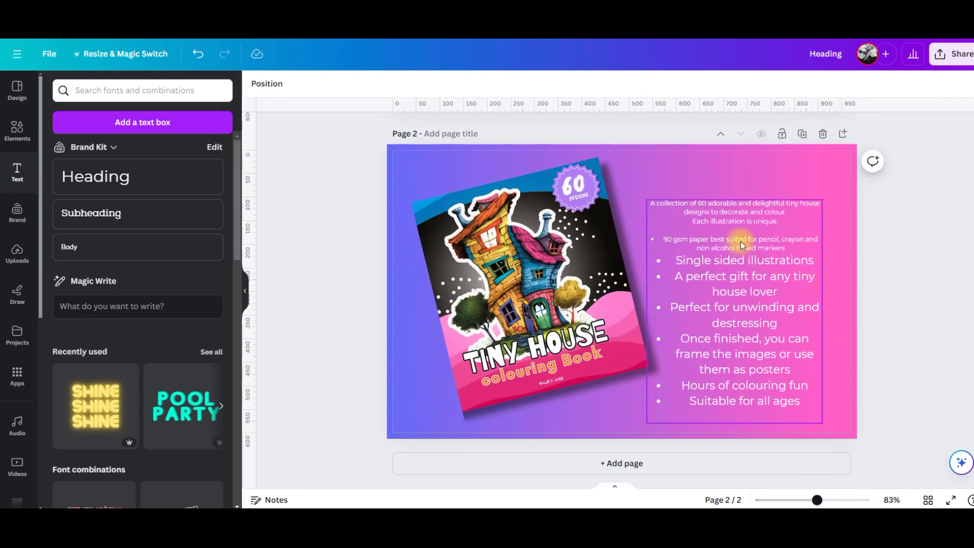
left_click(803, 133)
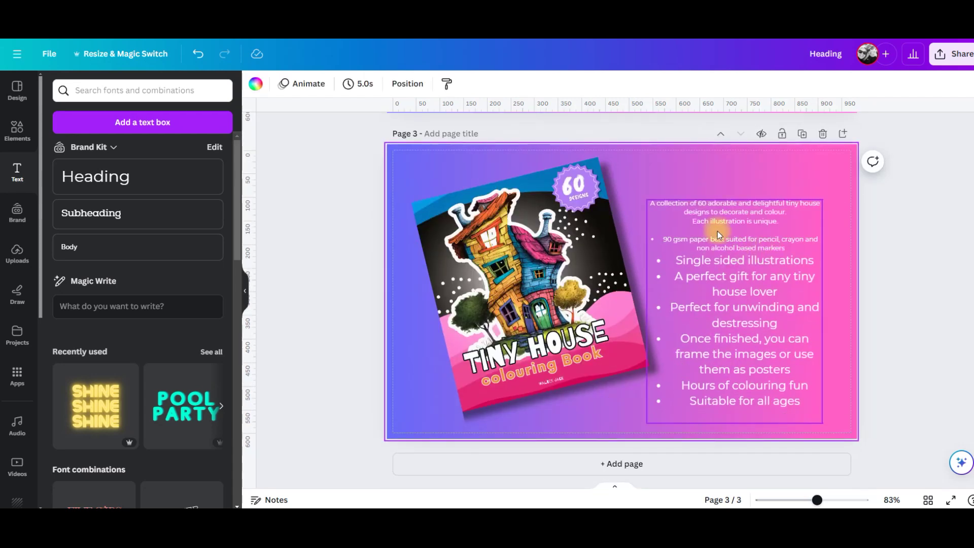
scroll(698, 274, "up", 5)
left_click(747, 257)
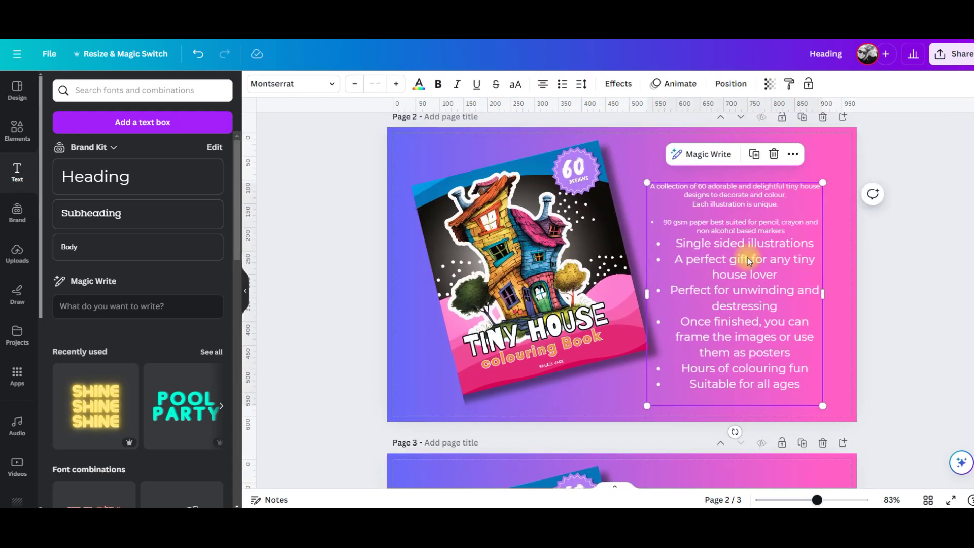
Step: Delete the bullet-list text box and the book cover image from page 2
key("Delete")
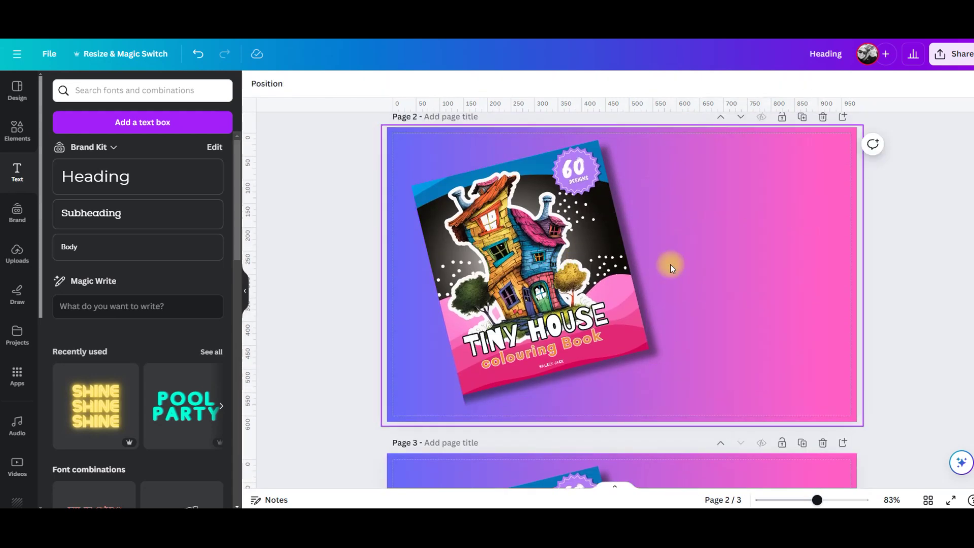
left_click(547, 270)
key("Delete")
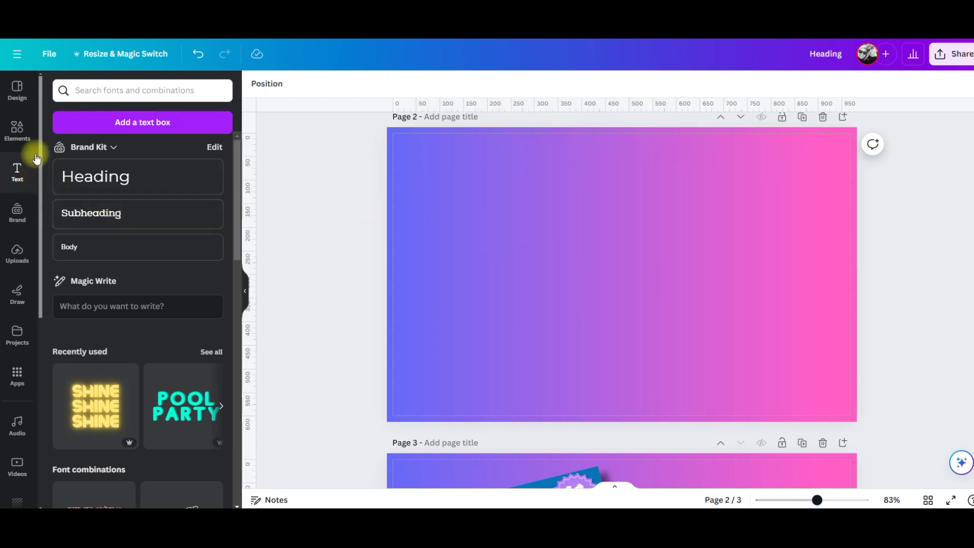
Step: Add the crooked-houses and Amsterdam-houses drawings to page 2, sized as 294 px squares
left_click(17, 131)
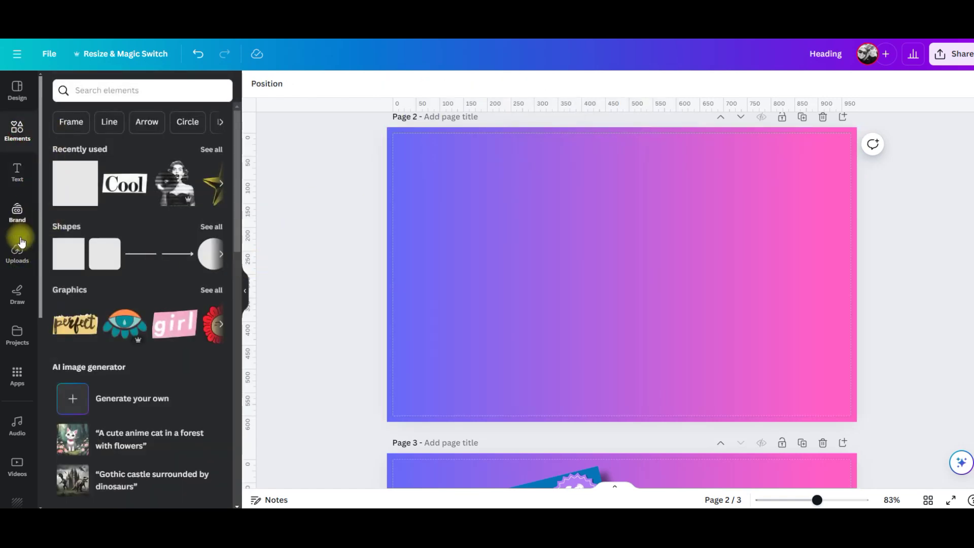
scroll(170, 418, "down", 5)
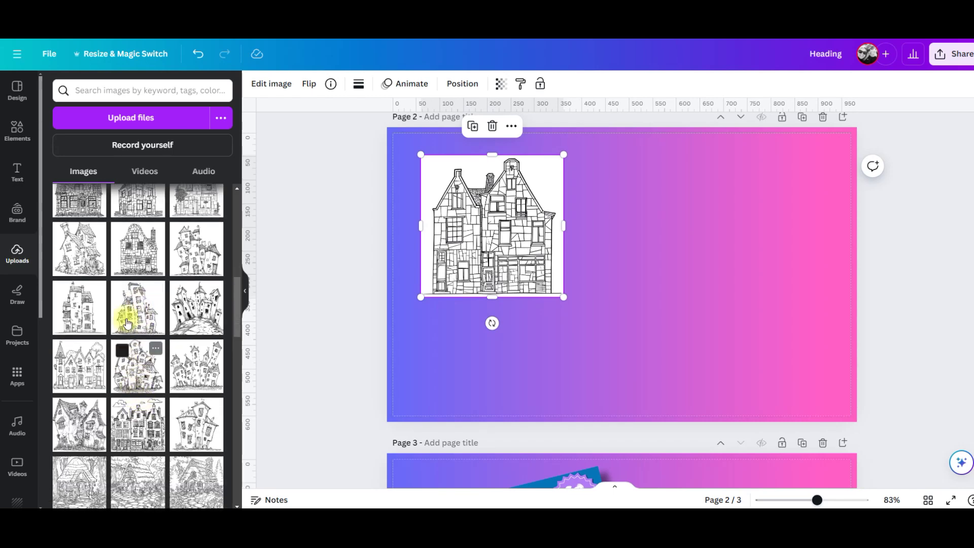
left_click(195, 269)
left_click_drag(516, 380, 600, 329)
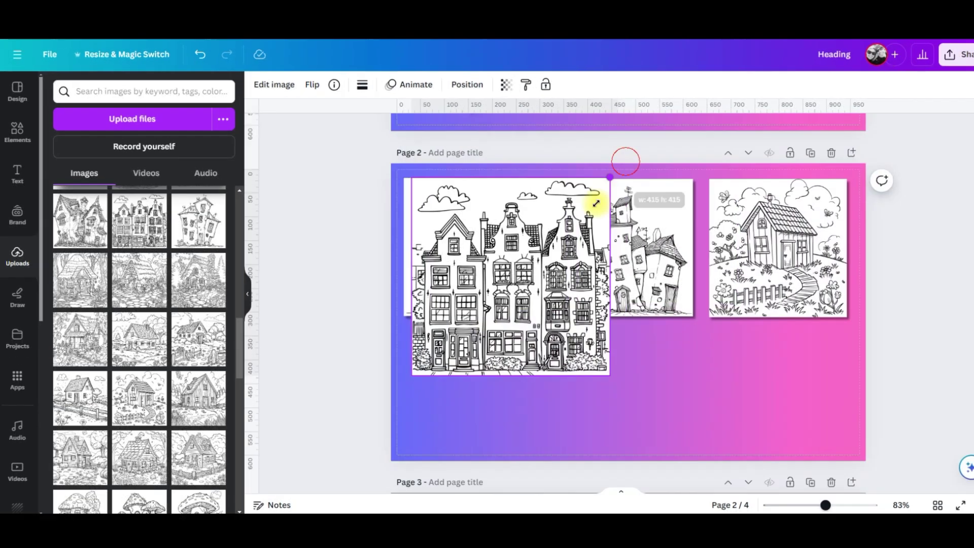
left_click_drag(592, 202, 570, 256)
left_click_drag(504, 255, 504, 215)
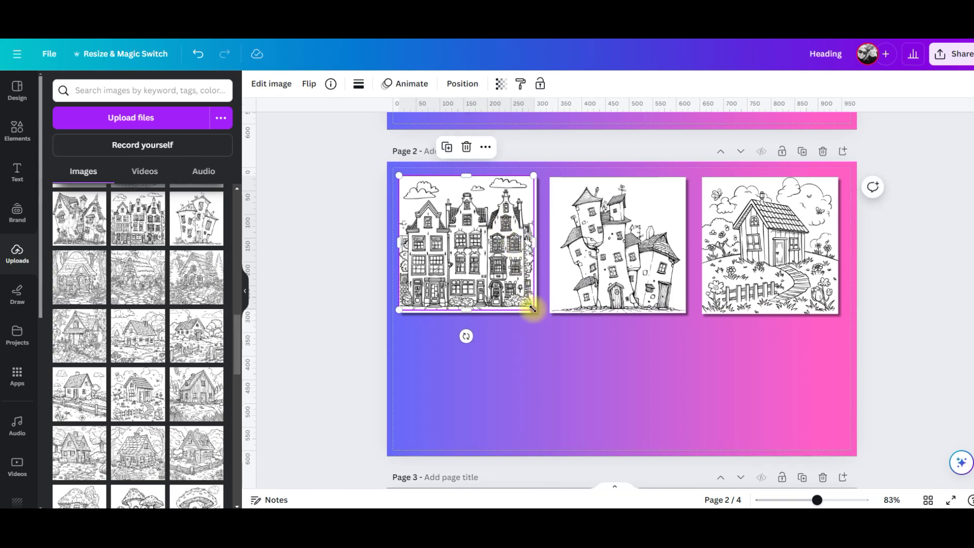
left_click_drag(533, 311, 535, 310)
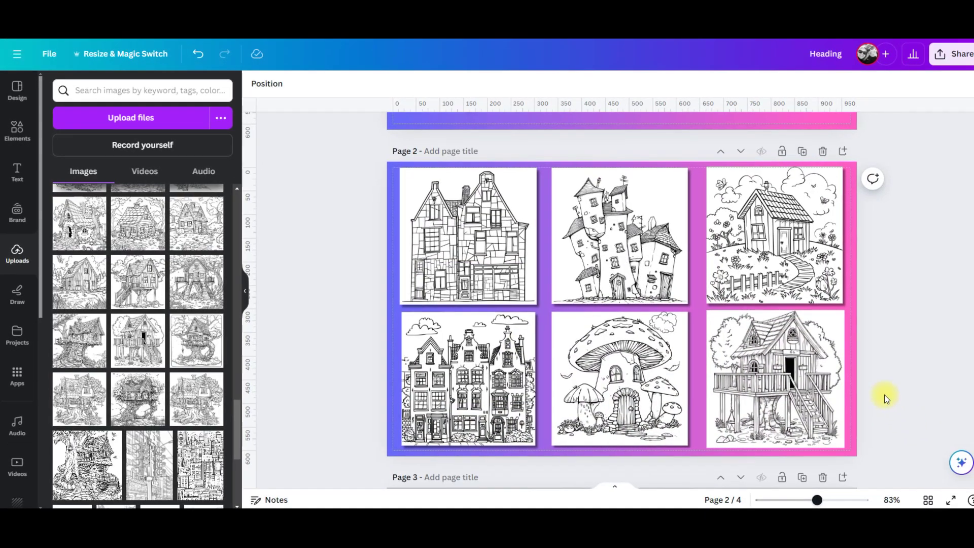
scroll(942, 319, "up", 3)
Step: Enlarge the page 3 text 'Single sided illustrations, Hours of colouring fun, Suitable for all ages' by four size steps
scroll(942, 320, "up", 3)
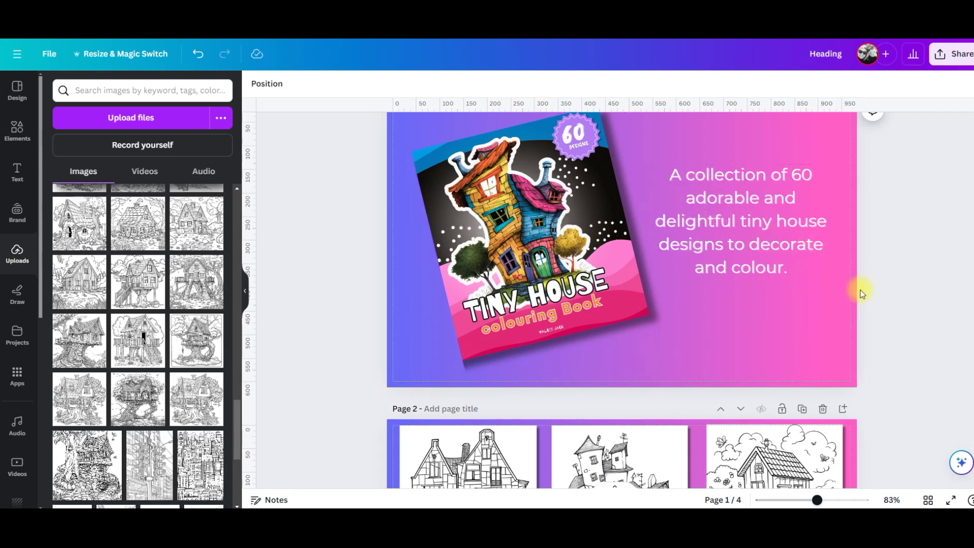
scroll(902, 304, "down", 8)
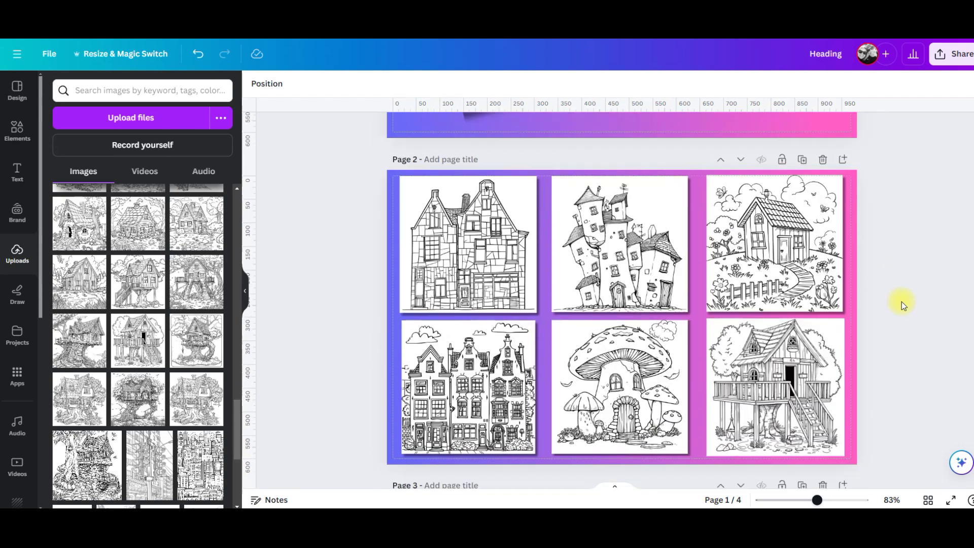
scroll(902, 303, "down", 3)
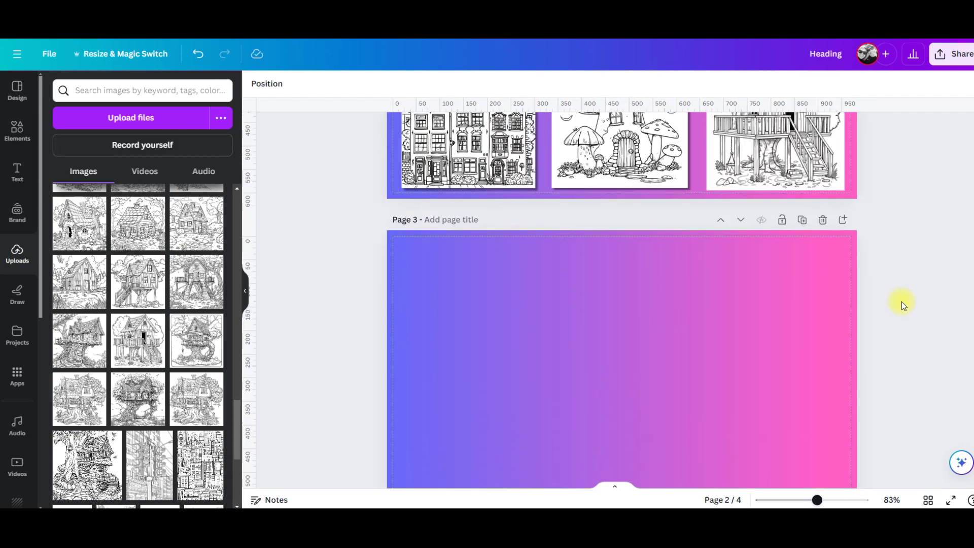
scroll(153, 318, "up", 10)
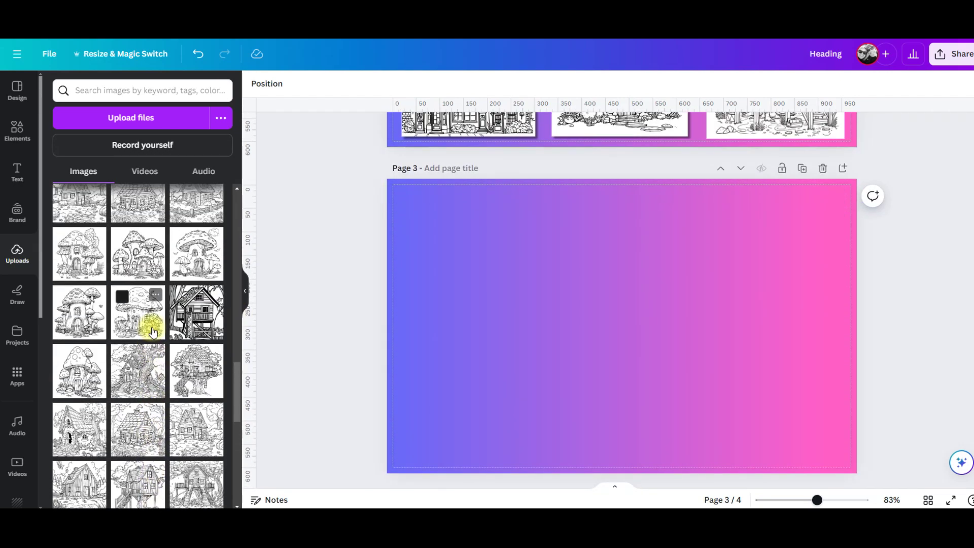
scroll(153, 326, "up", 3)
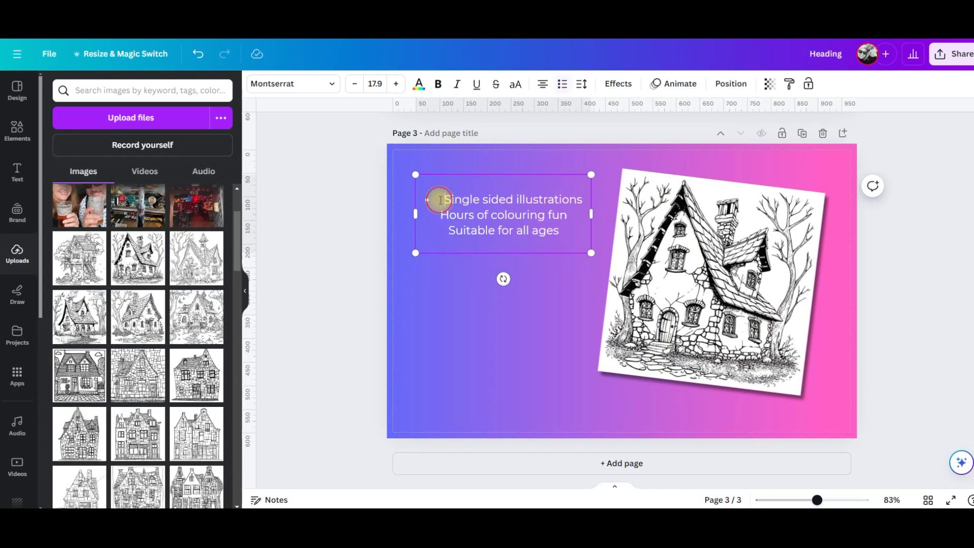
left_click_drag(439, 199, 563, 233)
left_click(397, 85)
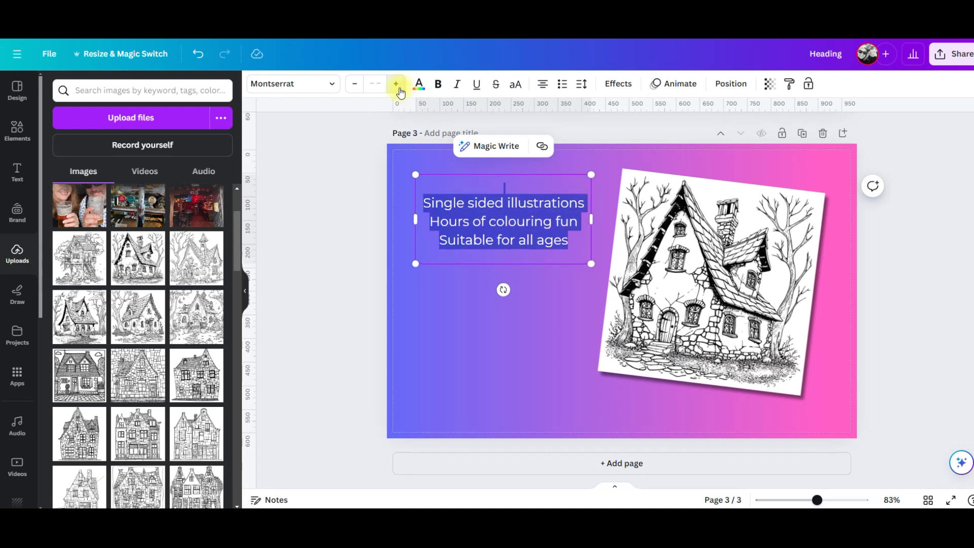
left_click(397, 85)
left_click(397, 85)
left_click(397, 84)
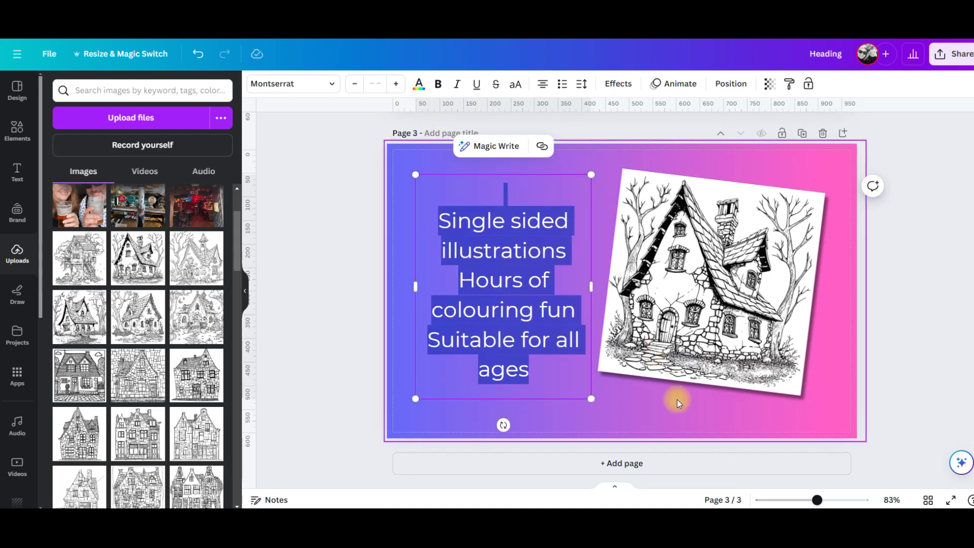
left_click(637, 378)
left_click(489, 252)
Step: Give the page 3 feature text a Shadow effect instead of Lift
left_click(604, 88)
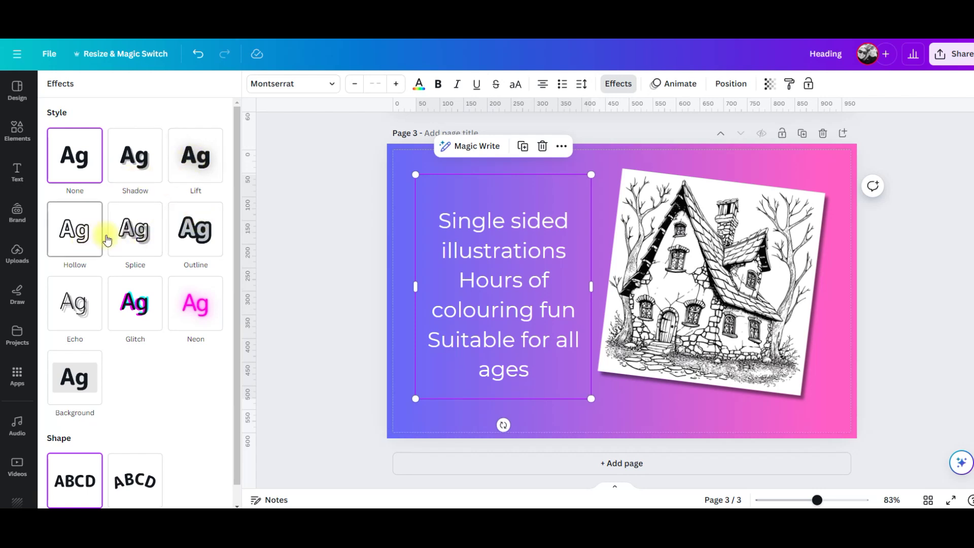
left_click(186, 161)
left_click(134, 162)
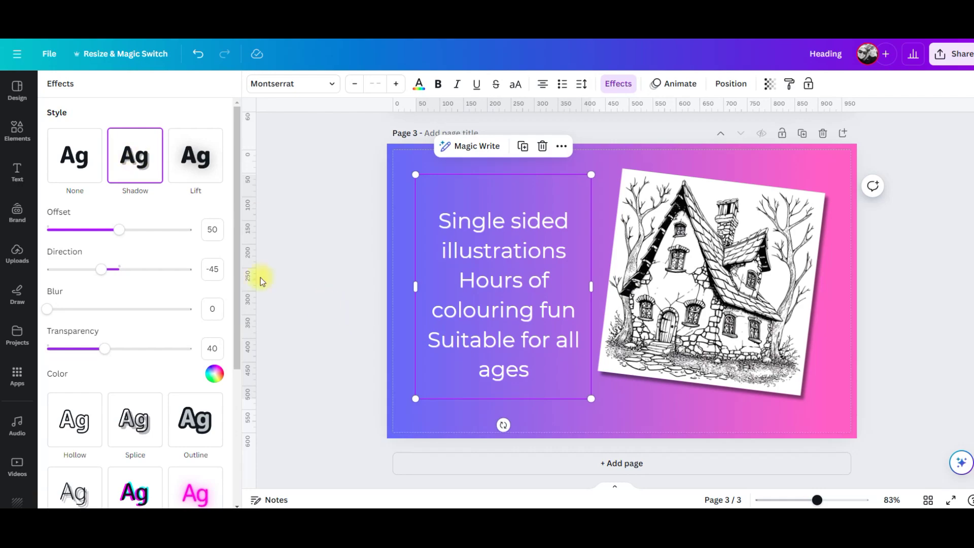
left_click(946, 112)
Step: Download all pages of the design as JPG images
scroll(946, 112, "up", 5)
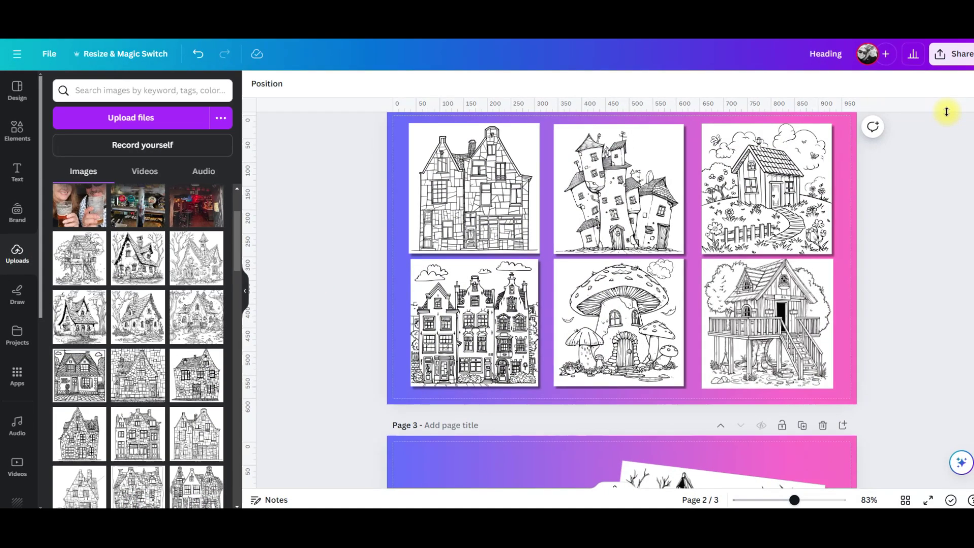
left_click(954, 55)
left_click(834, 339)
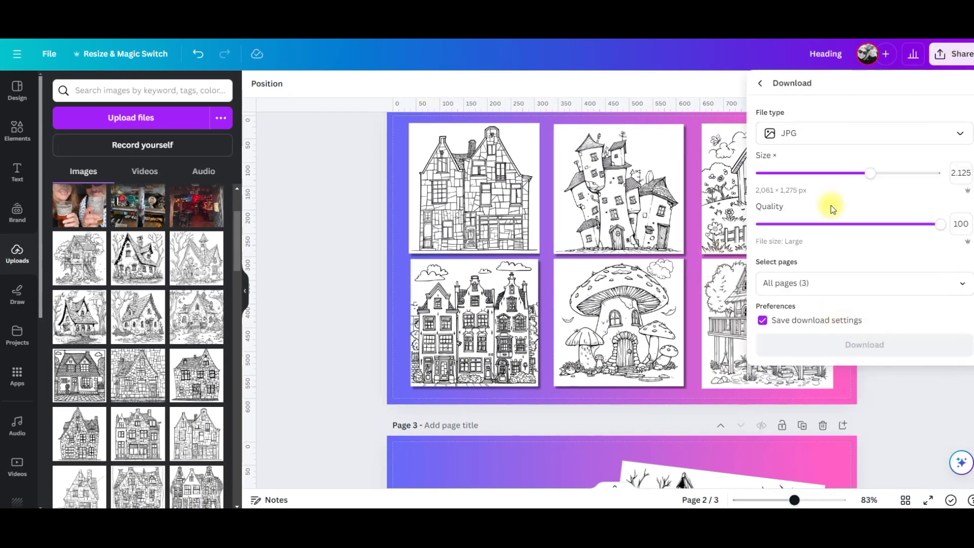
left_click(822, 133)
left_click(849, 175)
left_click(865, 344)
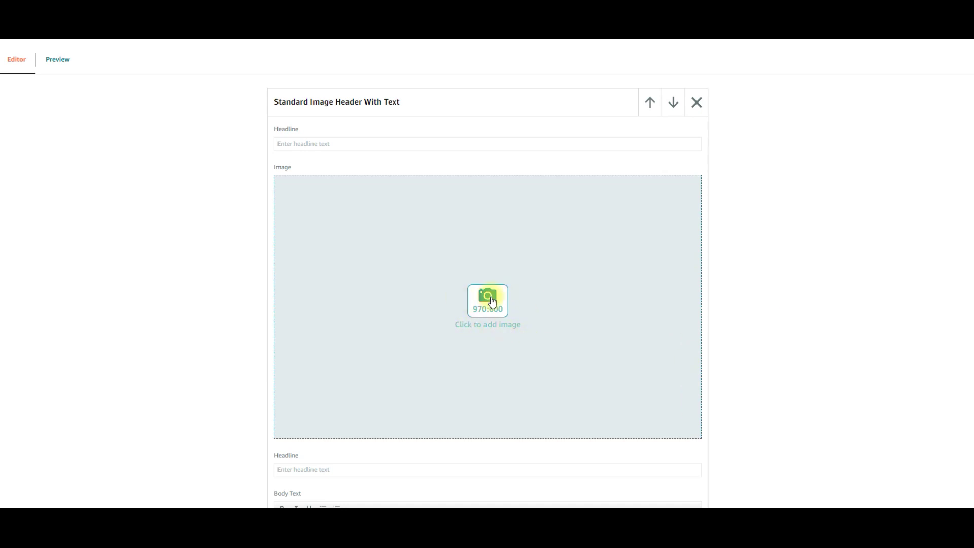
Step: Upload 1.jpg to the header module with keywords 'Tiny House Colouring Front Page'
left_click(490, 300)
left_click(482, 259)
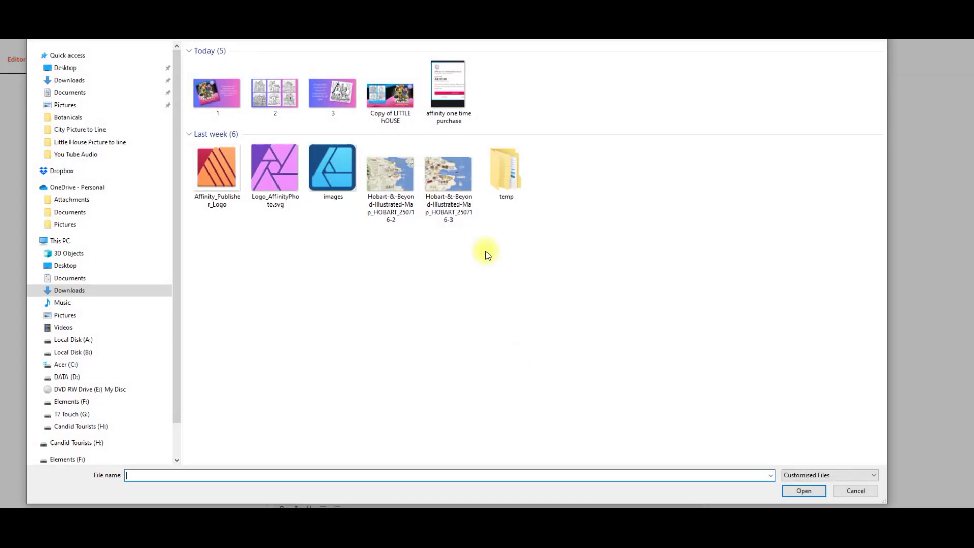
left_click(212, 95)
left_click(802, 491)
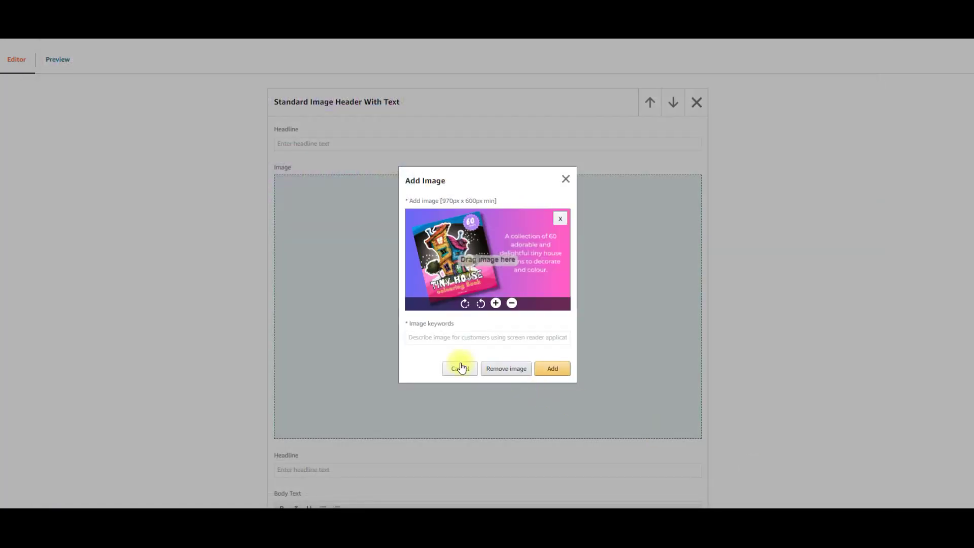
left_click(457, 336)
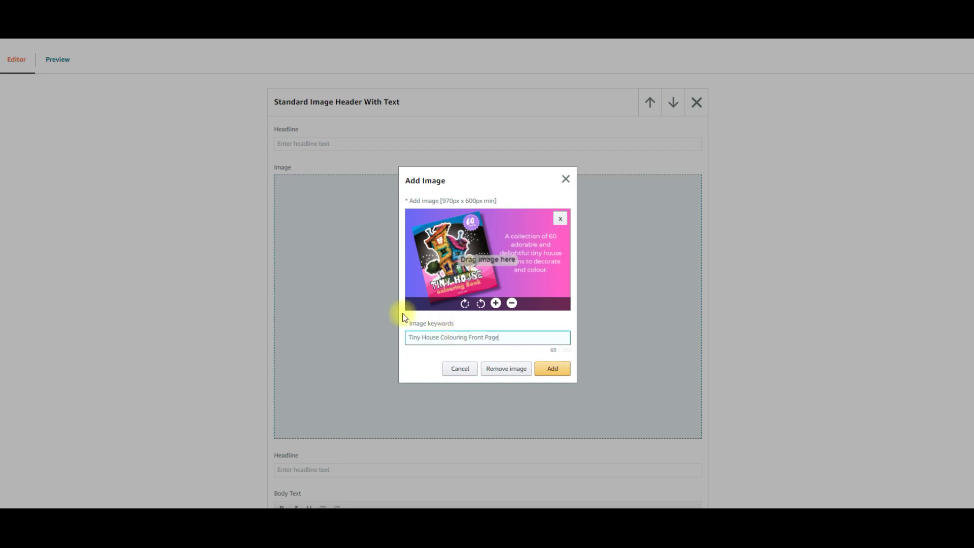
left_click(554, 370)
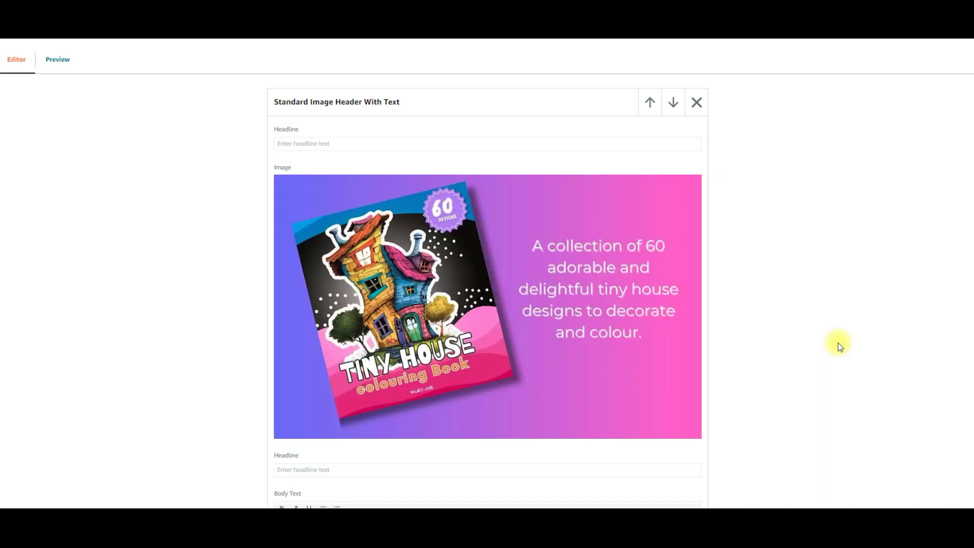
scroll(791, 331, "down", 3)
scroll(792, 331, "down", 5)
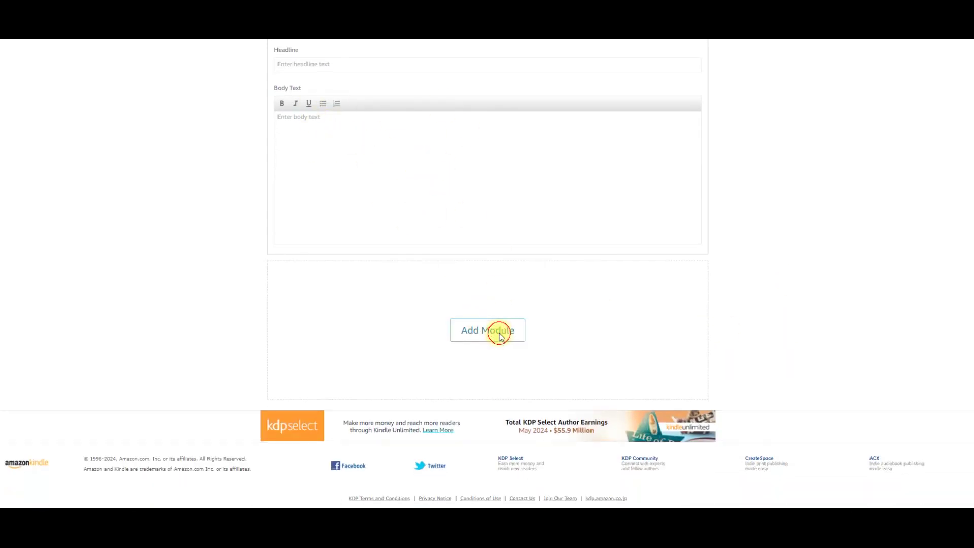
Step: Add a new Standard Image Header With Text module
left_click(500, 336)
scroll(358, 300, "down", 5)
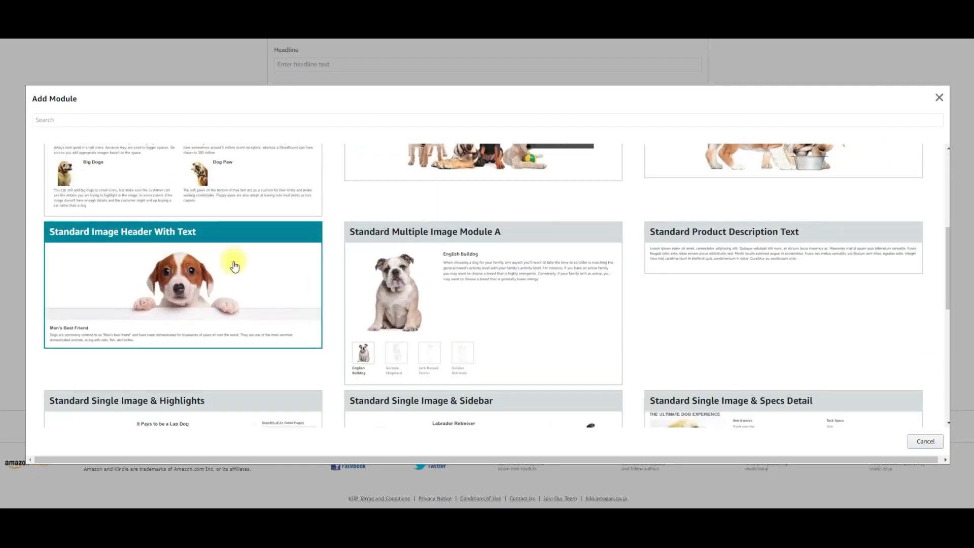
left_click(235, 266)
scroll(551, 298, "down", 3)
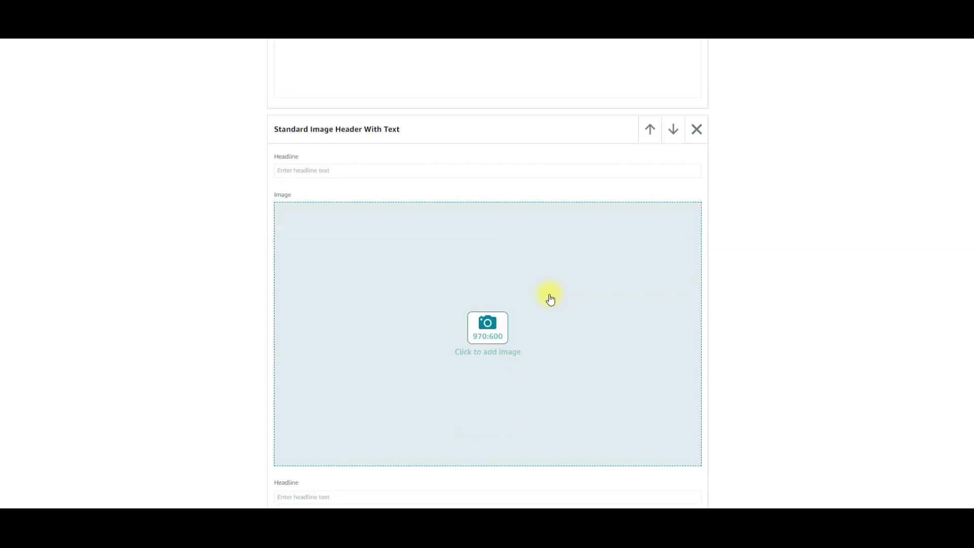
Step: Upload 2.jpg, the six-house grid, with keywords 'Tiny House colouring pages'
left_click(487, 319)
left_click(489, 249)
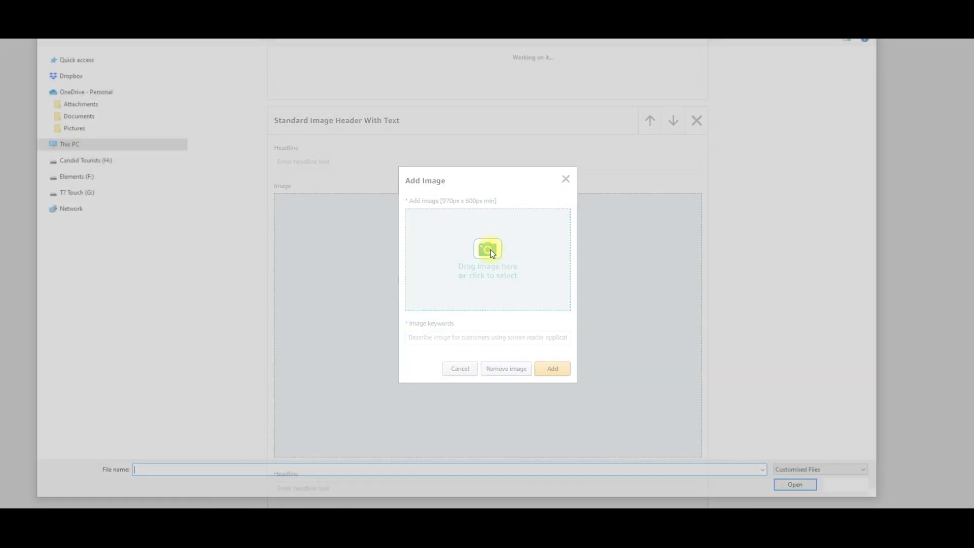
left_click(275, 94)
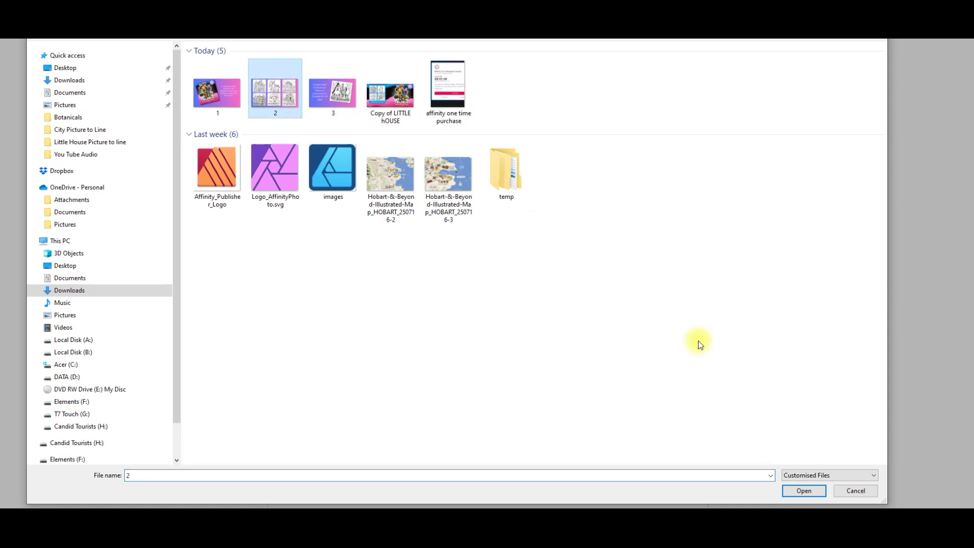
left_click(804, 491)
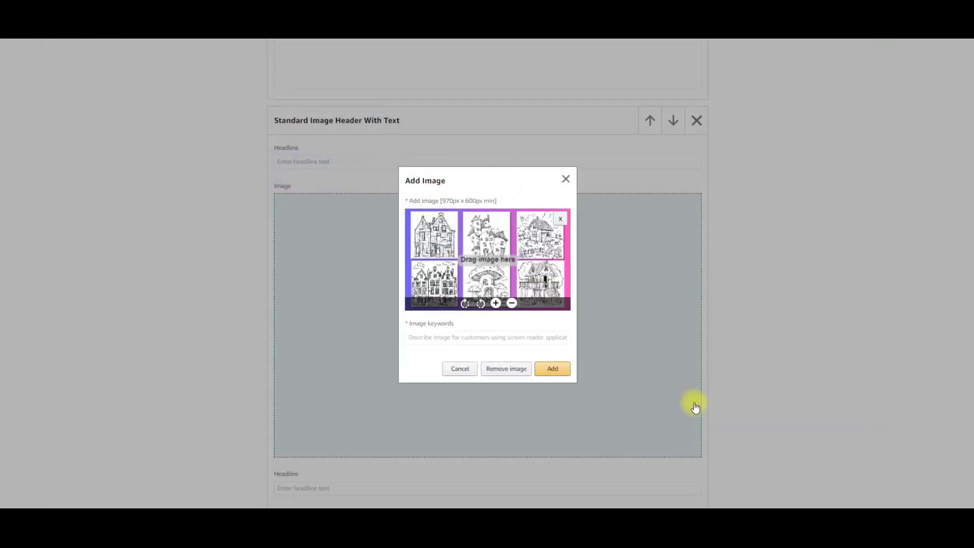
left_click(440, 342)
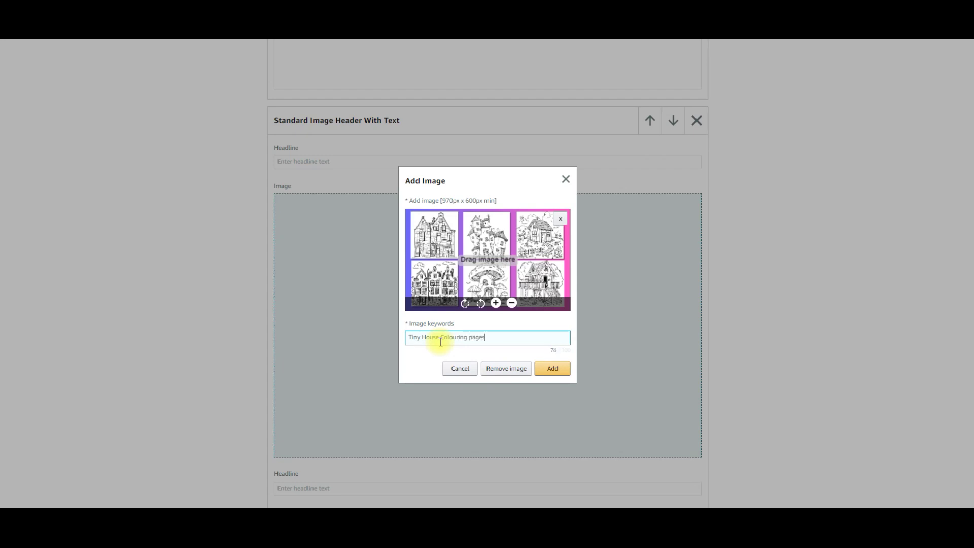
left_click(553, 369)
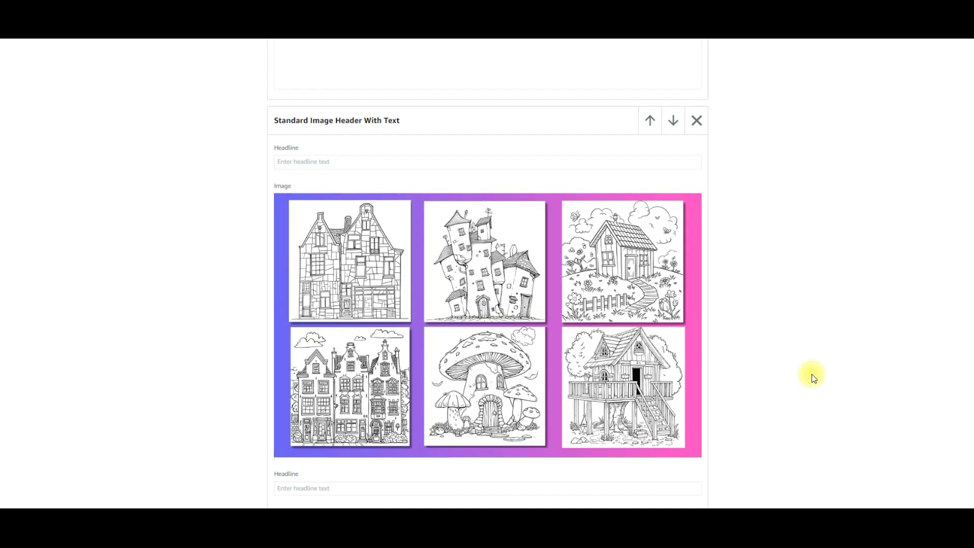
scroll(812, 373, "down", 7)
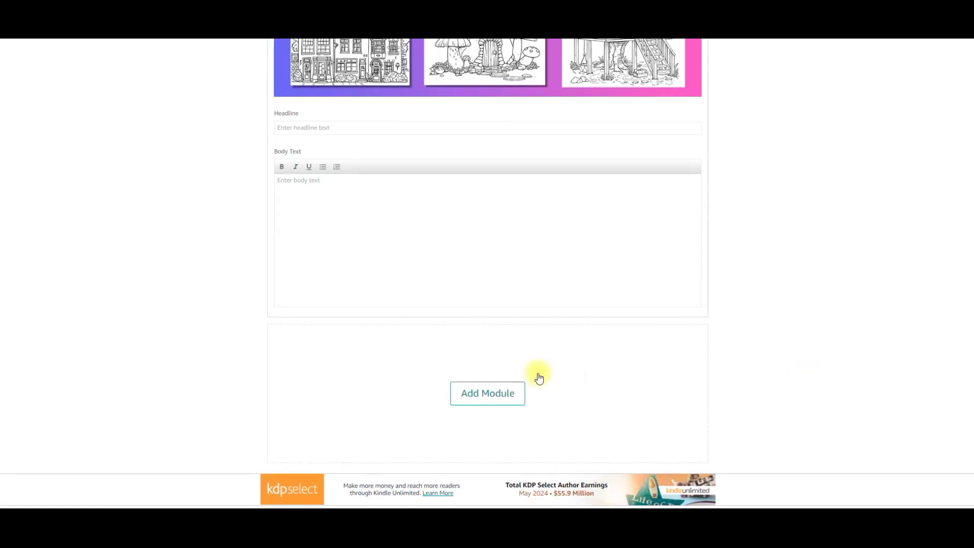
Step: Add a third Standard Image Header With Text module
left_click(504, 397)
scroll(355, 330, "down", 3)
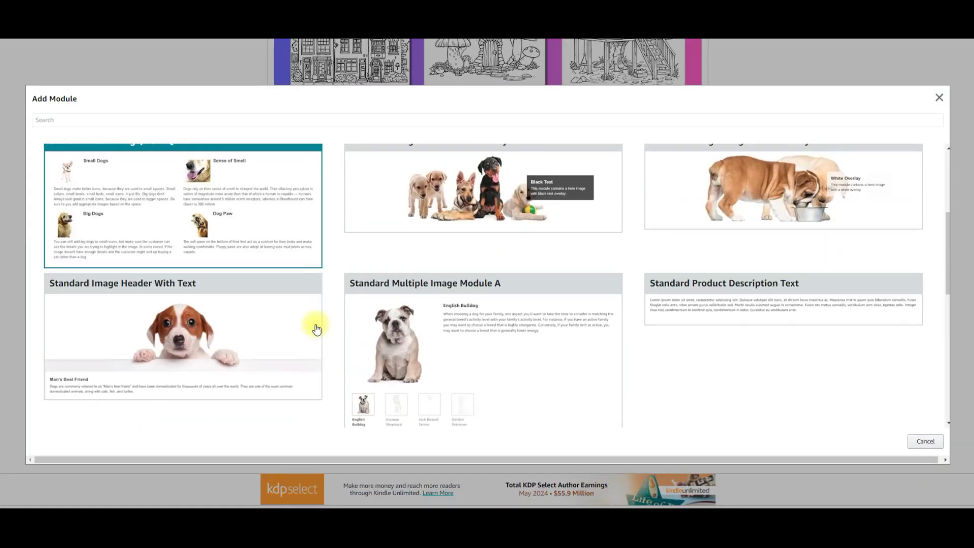
left_click(211, 298)
scroll(482, 375, "down", 3)
Step: Upload 3.jpg, the cottage feature banner, with Tiny House colouring keywords
left_click(485, 388)
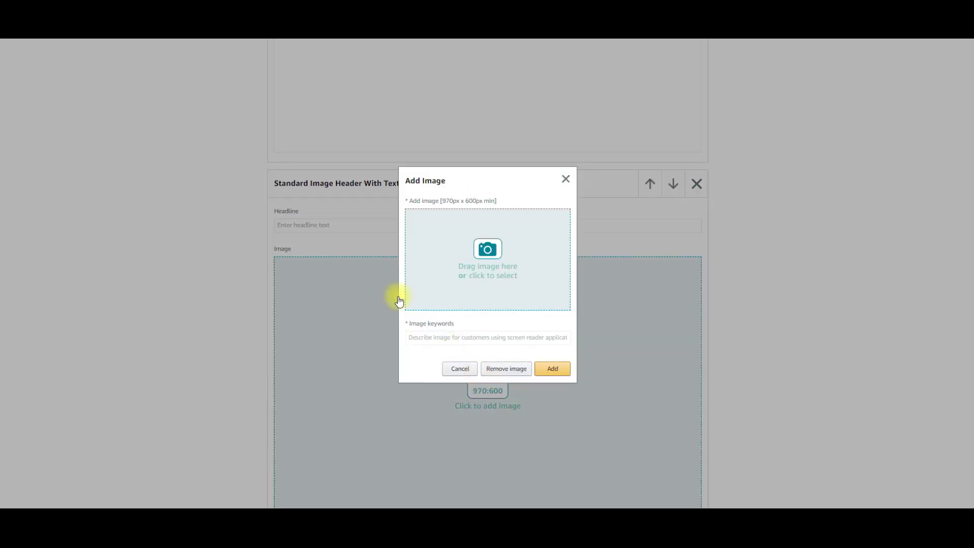
left_click(477, 249)
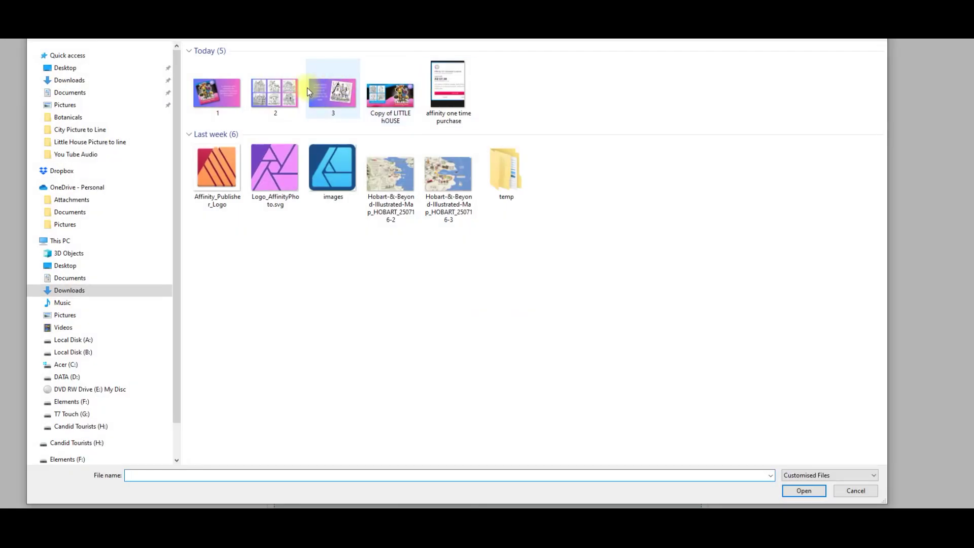
left_click(804, 490)
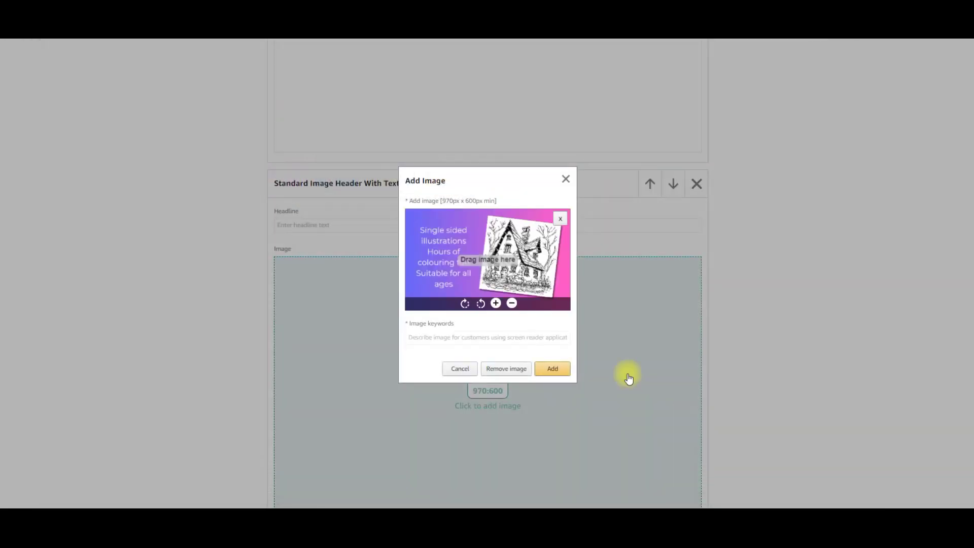
left_click(476, 339)
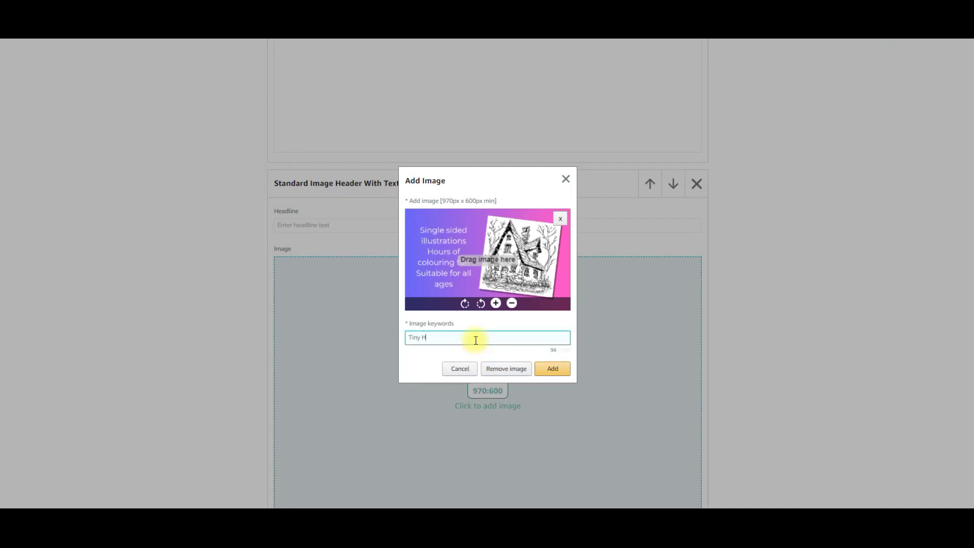
type("uring book two")
left_click(554, 367)
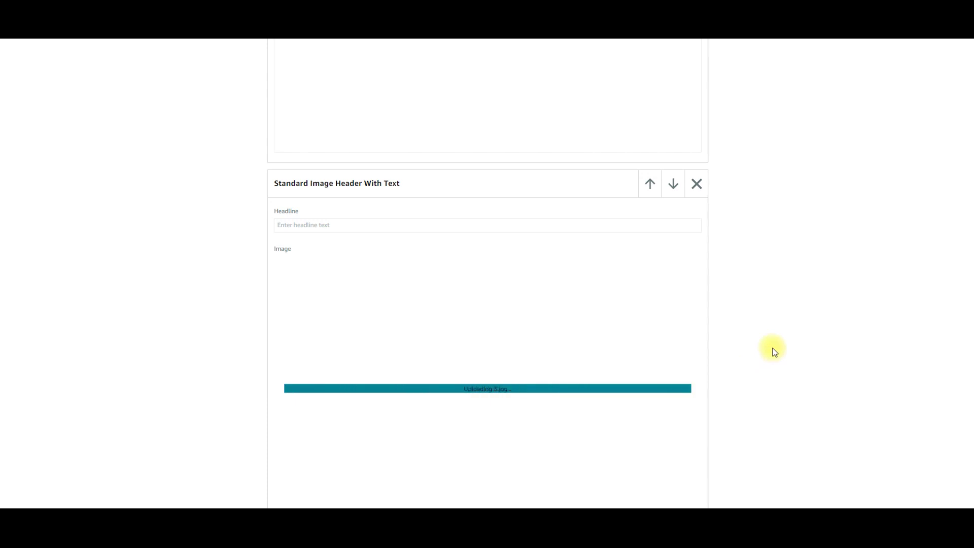
scroll(774, 351, "up", 12)
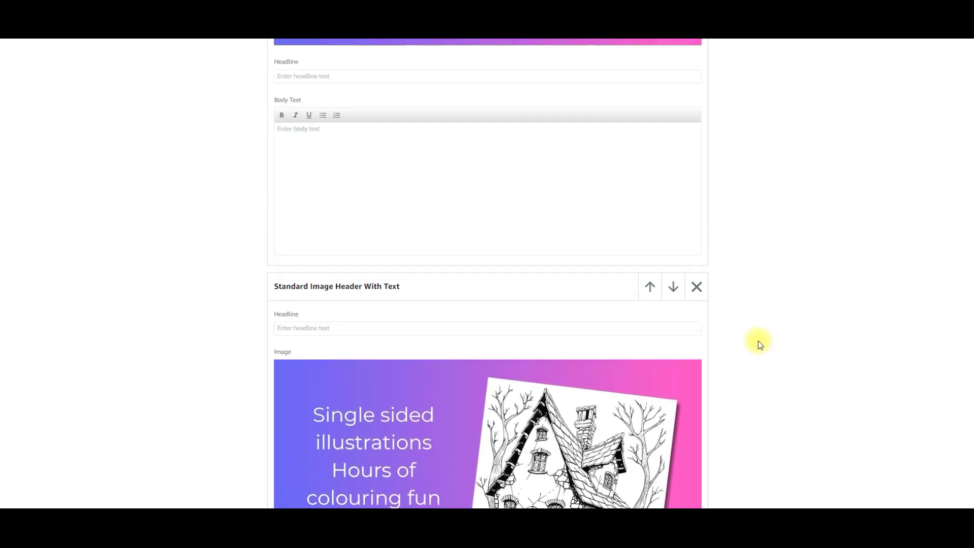
scroll(756, 331, "up", 15)
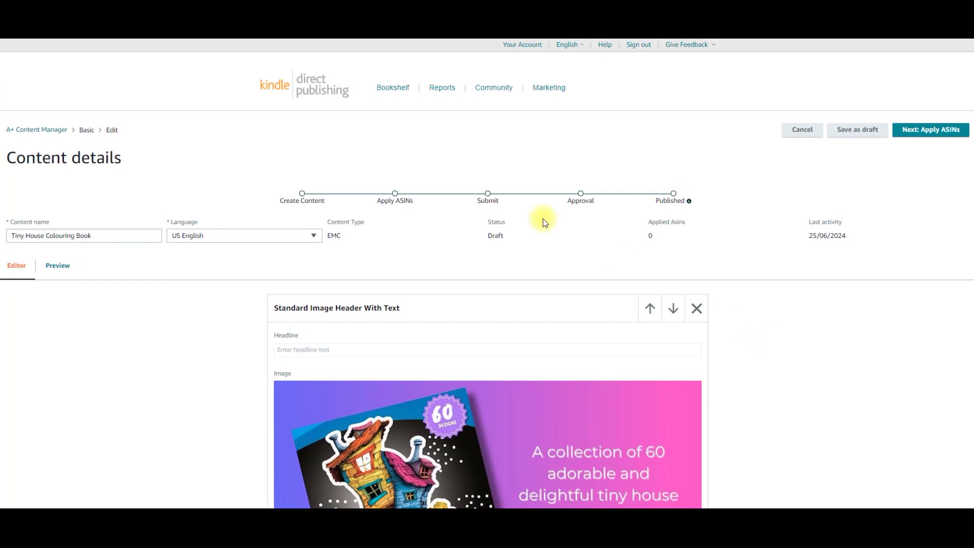
Step: Apply the content to the Tiny House Colouring Book by pasting its copied ASIN into the search
left_click(935, 131)
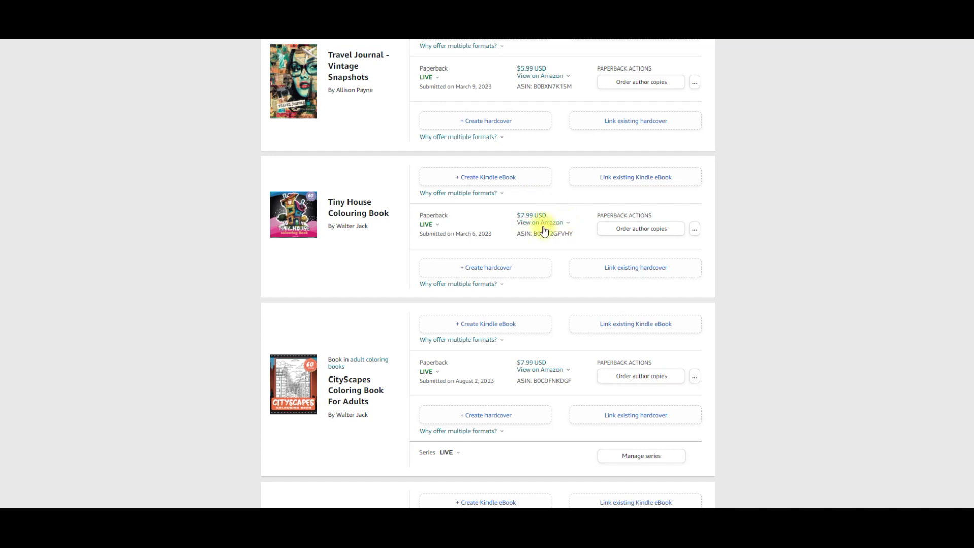
left_click_drag(573, 234, 535, 233)
key("ctrl+c")
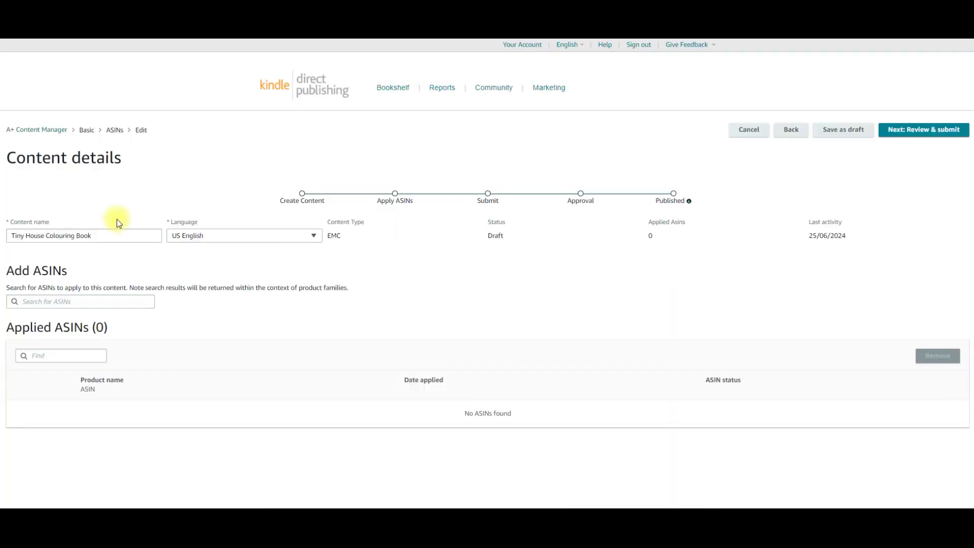
left_click(48, 303)
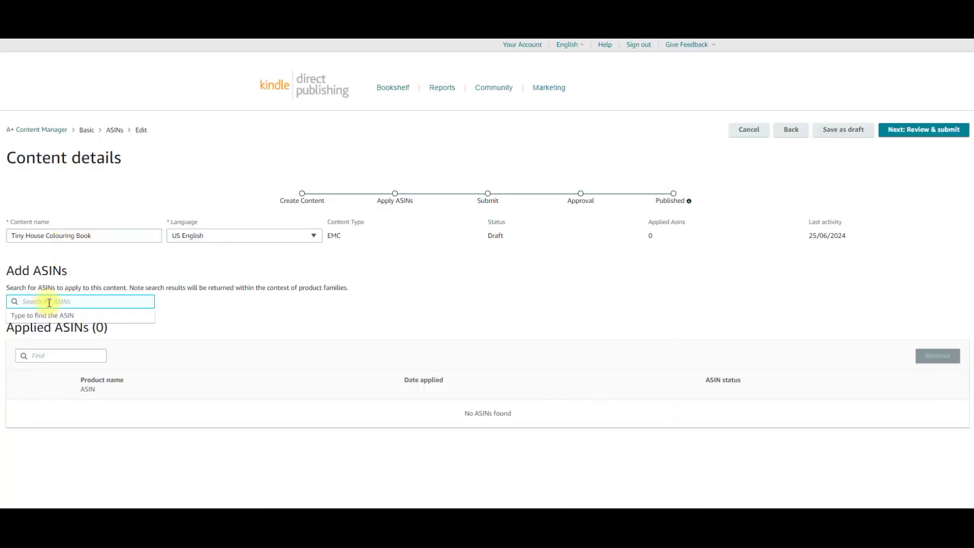
key("ctrl+v")
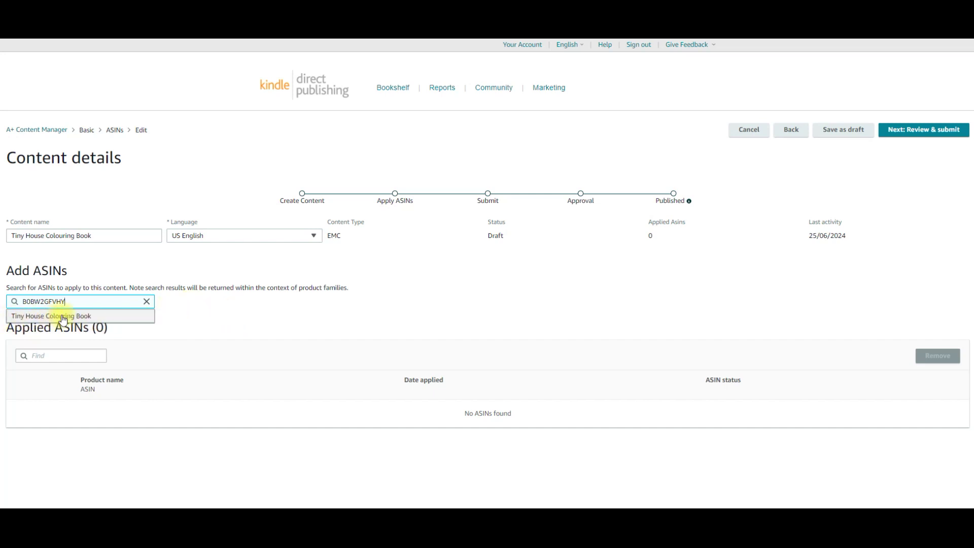
left_click(81, 317)
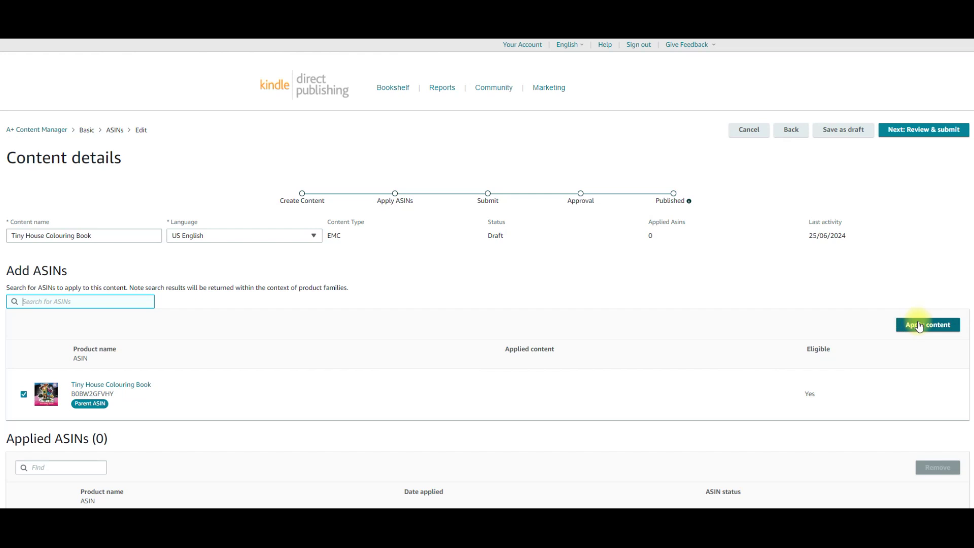
left_click(919, 328)
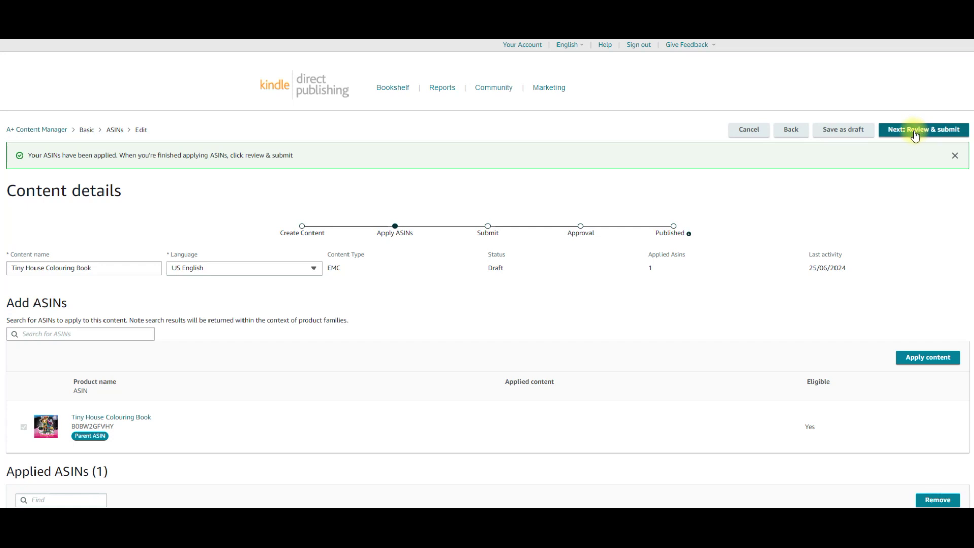
Step: Go to Review & submit and preview the three Tiny House banners at Desktop size
left_click(930, 132)
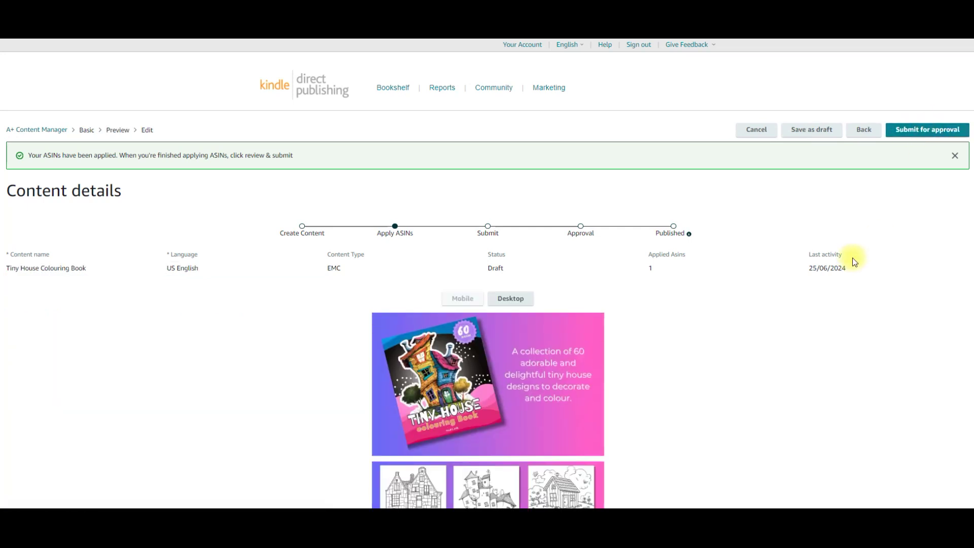
scroll(781, 309, "down", 4)
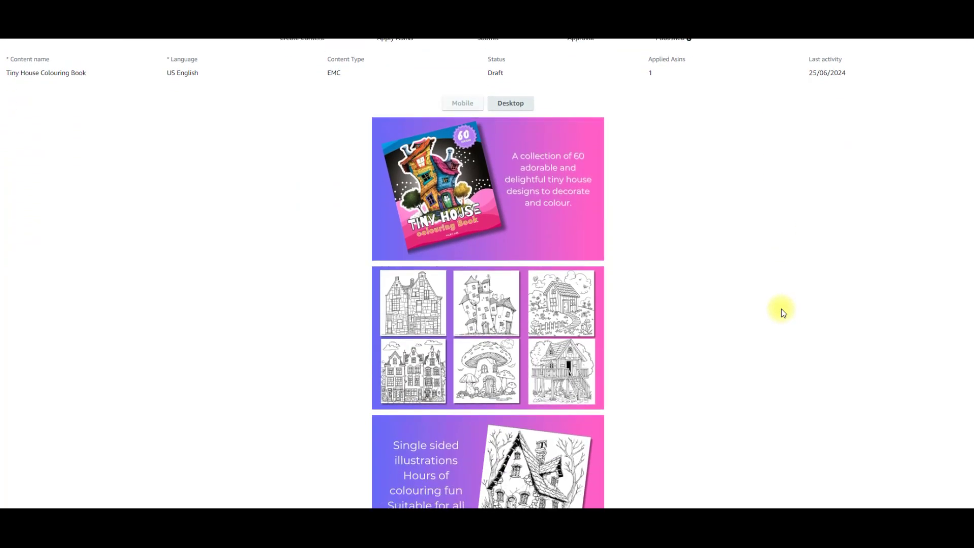
scroll(464, 294, "down", 2)
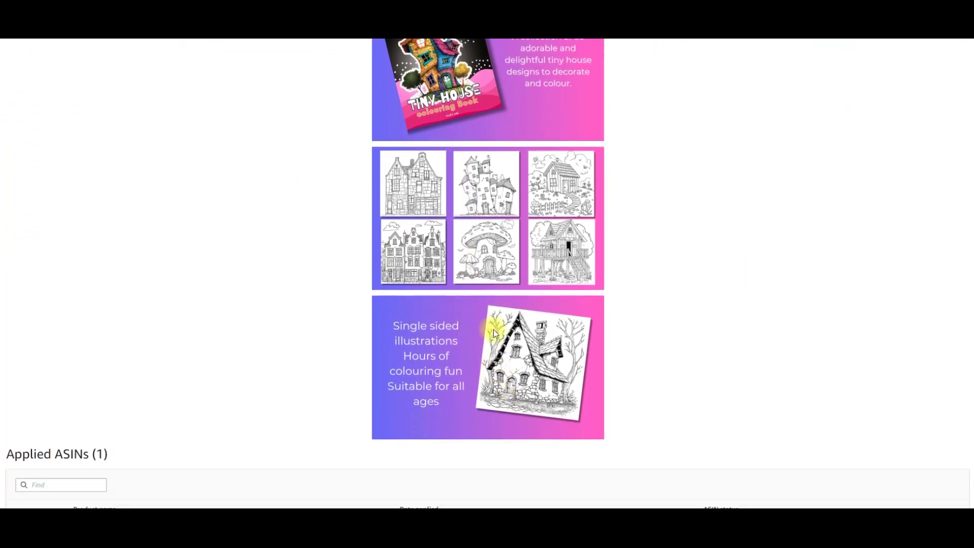
scroll(500, 286, "up", 2)
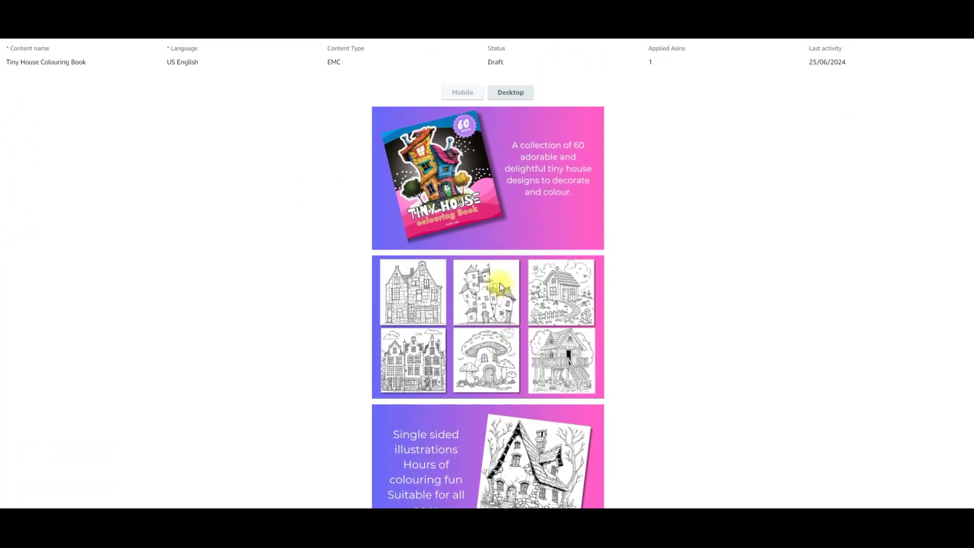
left_click(510, 92)
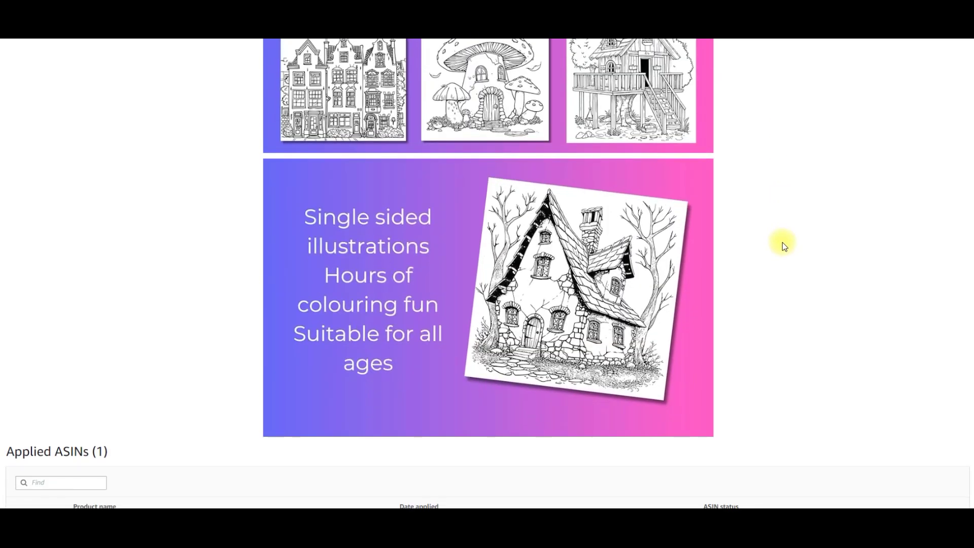
scroll(782, 242, "up", 10)
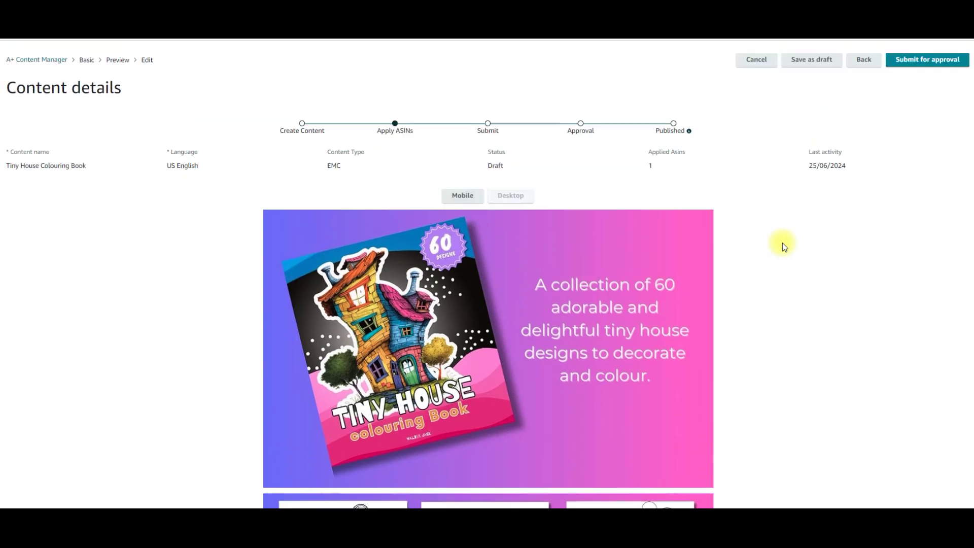
scroll(782, 242, "up", 2)
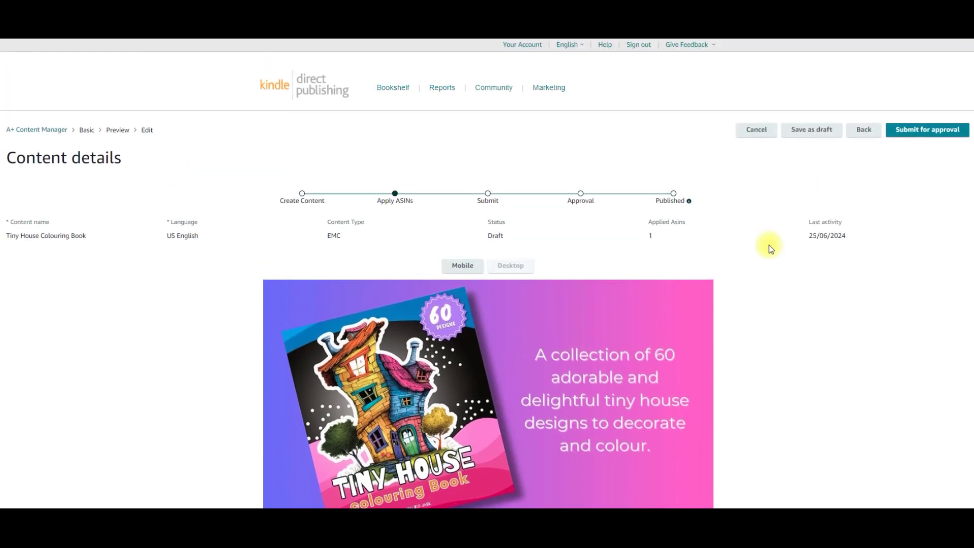
Step: Submit the Tiny House Colouring Book A+ content for approval and confirm it
left_click(933, 131)
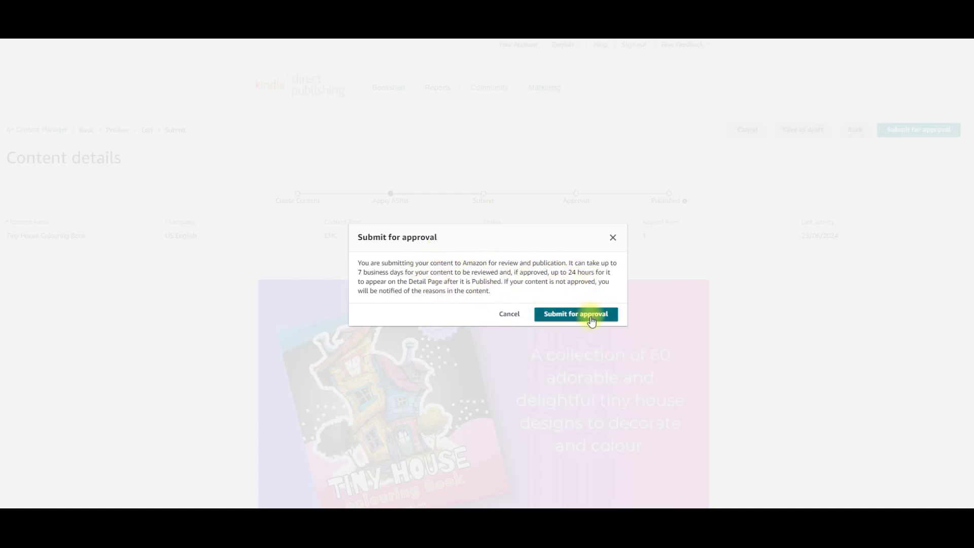
left_click(570, 315)
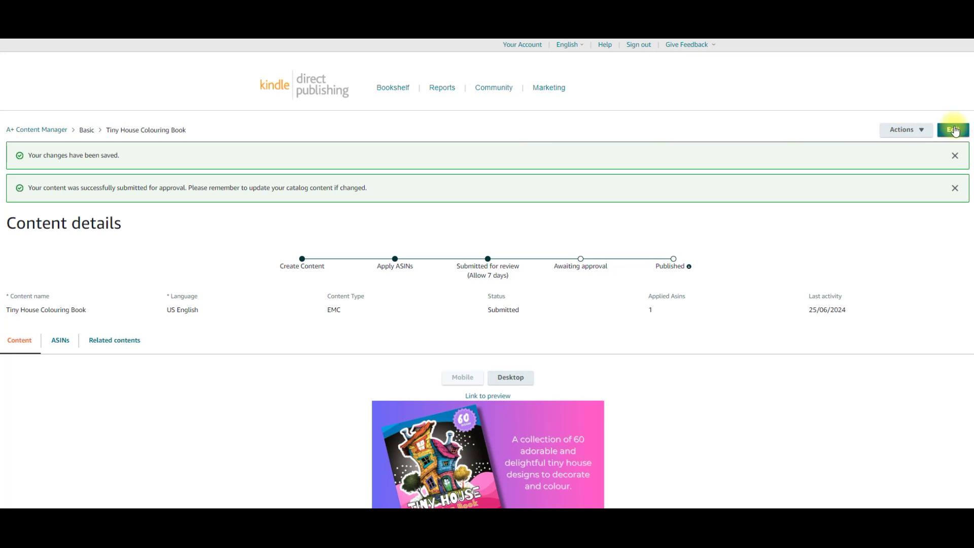
Step: Return to the A+ Content Manager list of 23 items and start switching marketplace
left_click(27, 133)
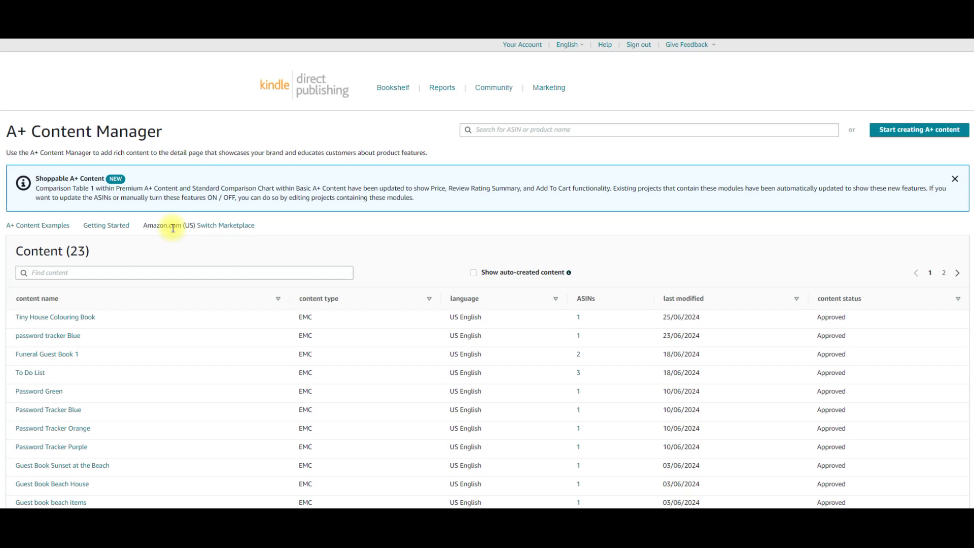
left_click(230, 226)
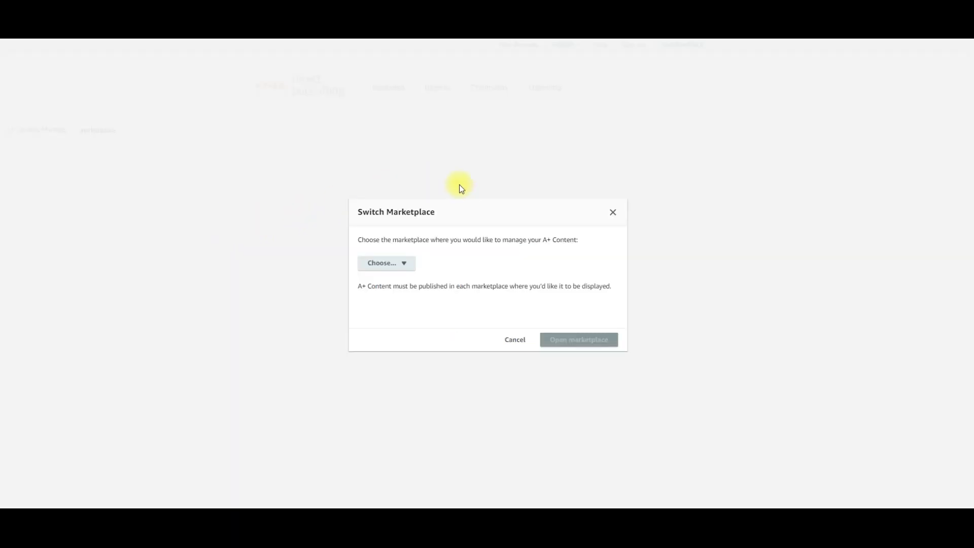
Step: Pick Amazon.com.au (AU) from the marketplace list and open its A+ content
left_click(405, 265)
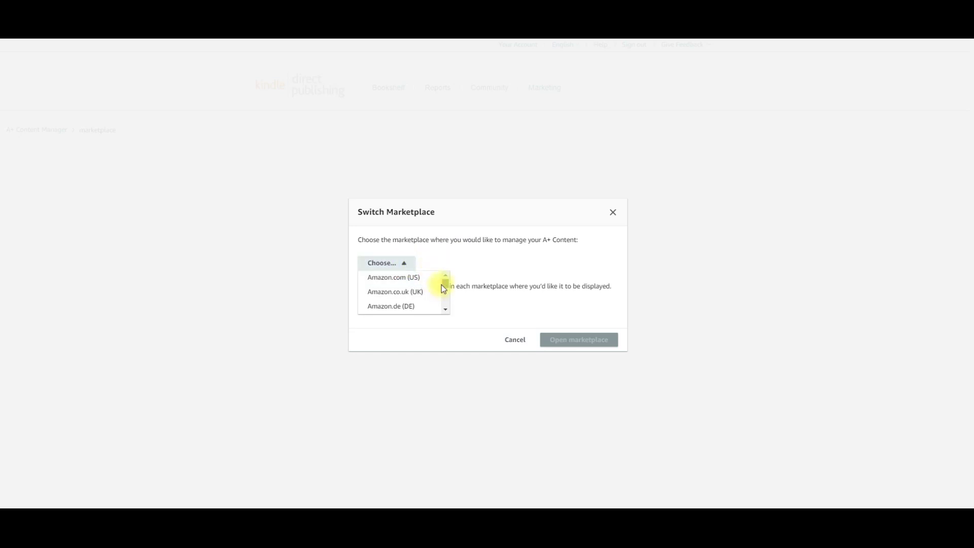
left_click_drag(443, 286, 444, 302)
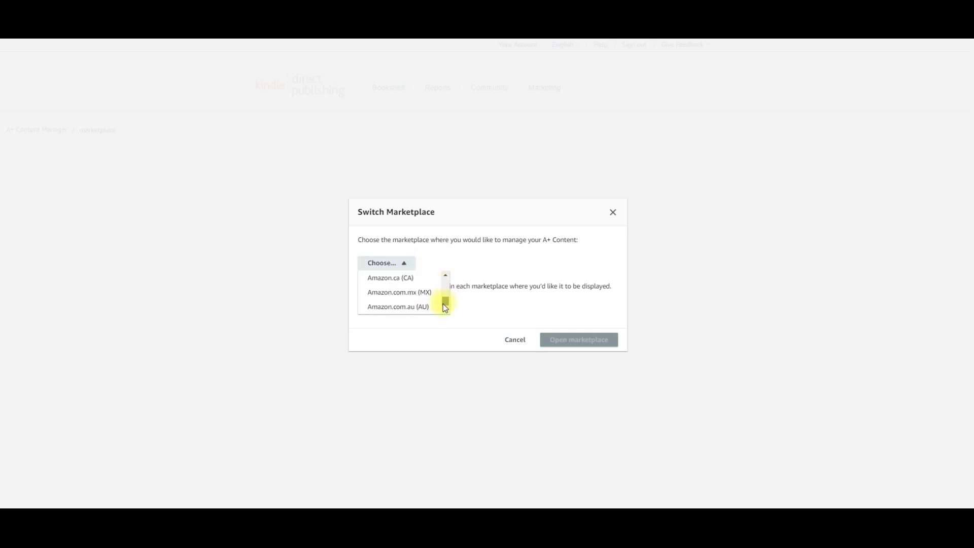
left_click(387, 308)
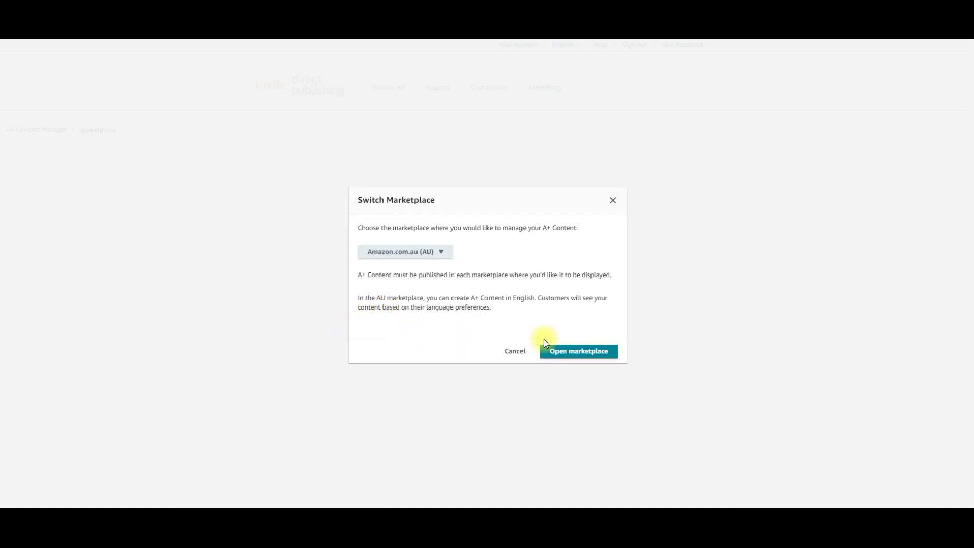
left_click(576, 352)
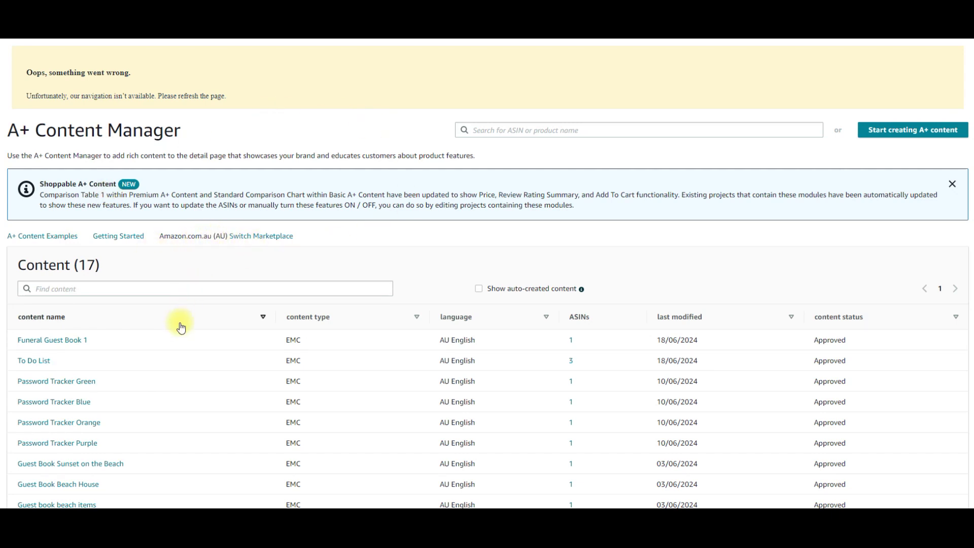
scroll(180, 322, "down", 2)
Step: Start new AU A+ content named 'Tiny House Colouring Book' from the name suggestion
scroll(151, 309, "up", 2)
left_click(902, 131)
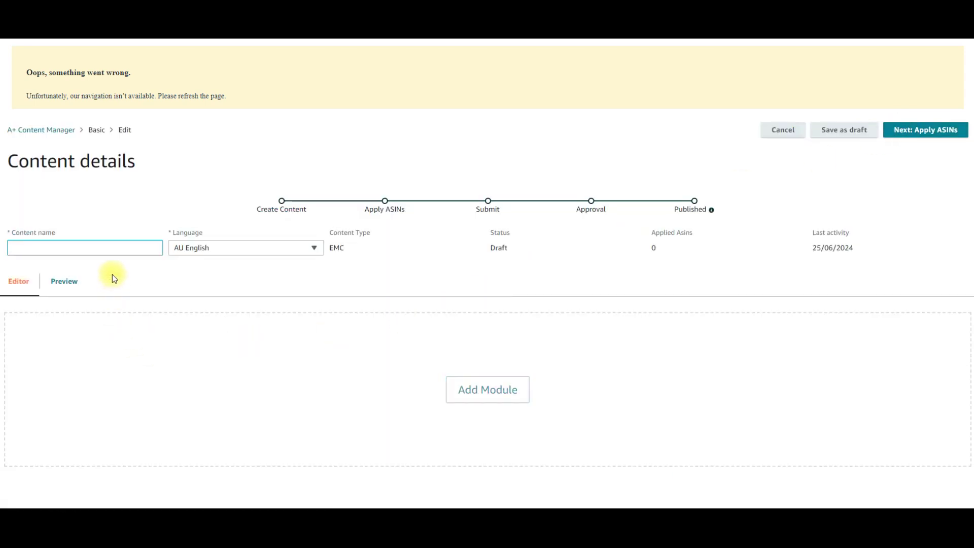
left_click(117, 254)
type("Tiny H")
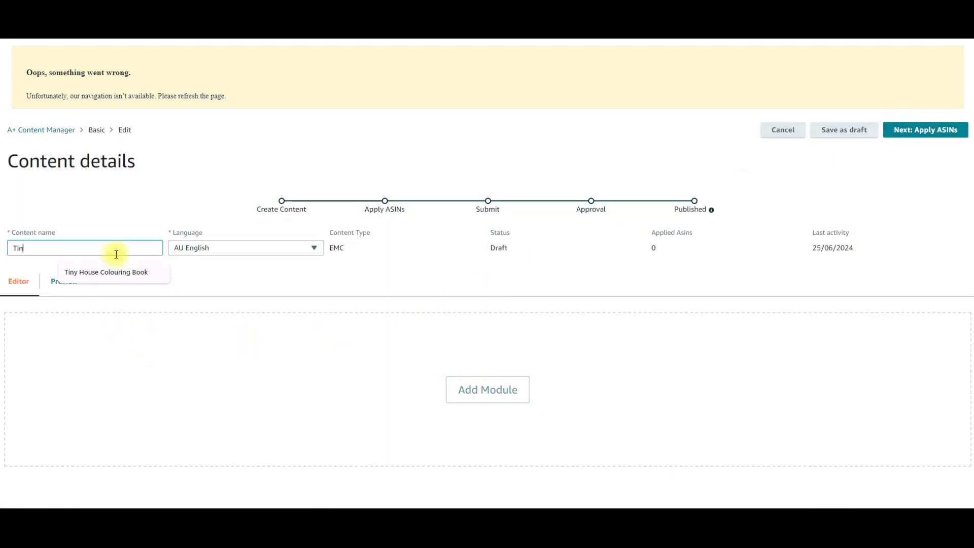
left_click(106, 272)
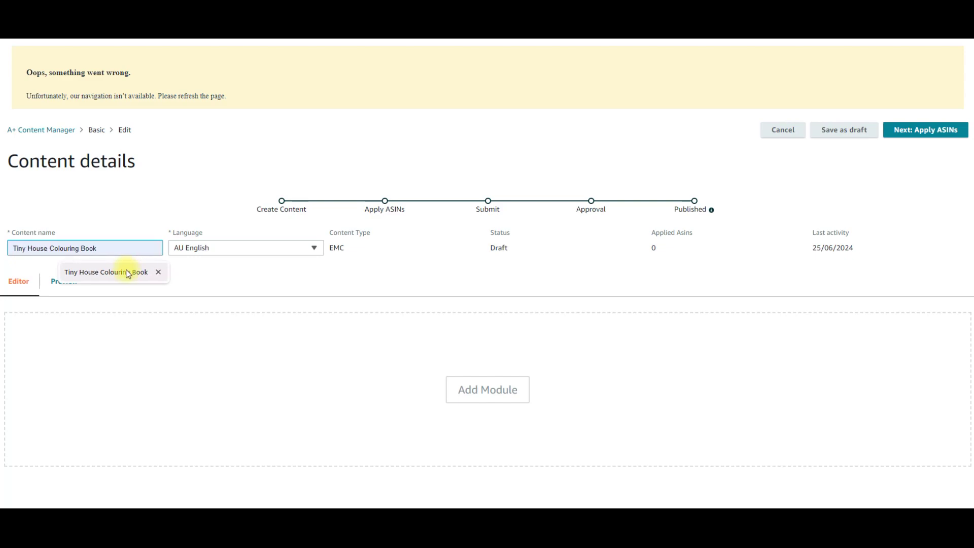
Step: Add a Standard Image Header With Text module
scroll(211, 211, "down", 1)
left_click(508, 338)
scroll(311, 301, "down", 8)
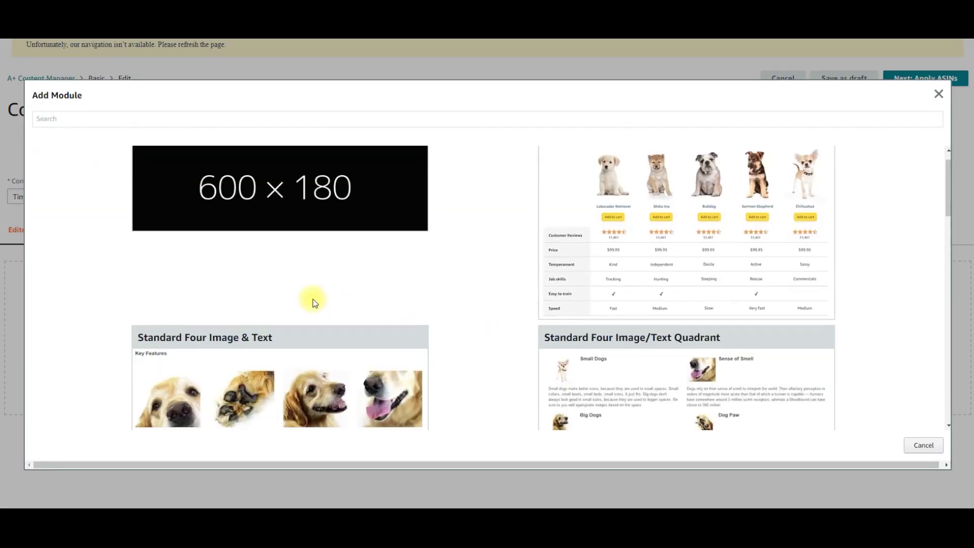
left_click(325, 253)
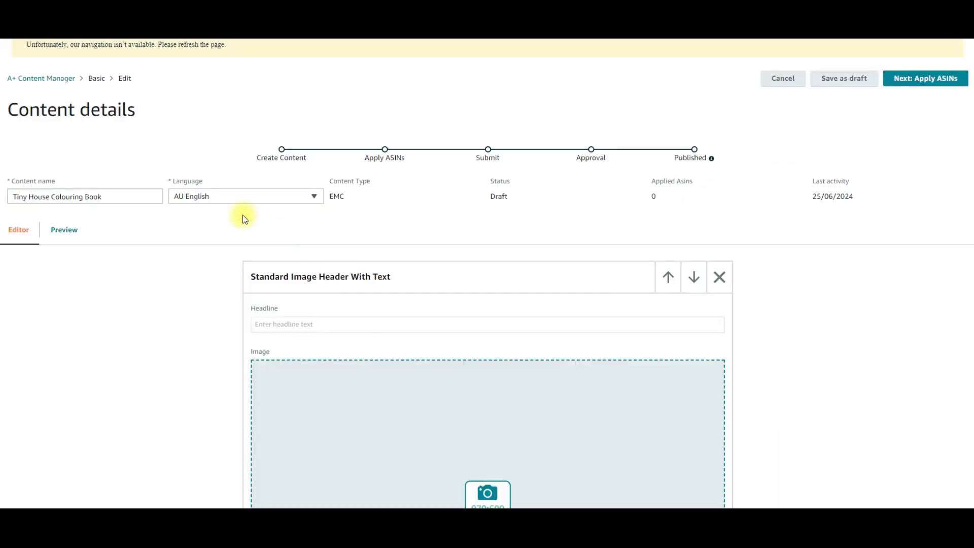
Step: Load image file '1' into the header and begin typing 'Tin' as image keywords
scroll(517, 452, "down", 2)
left_click(490, 425)
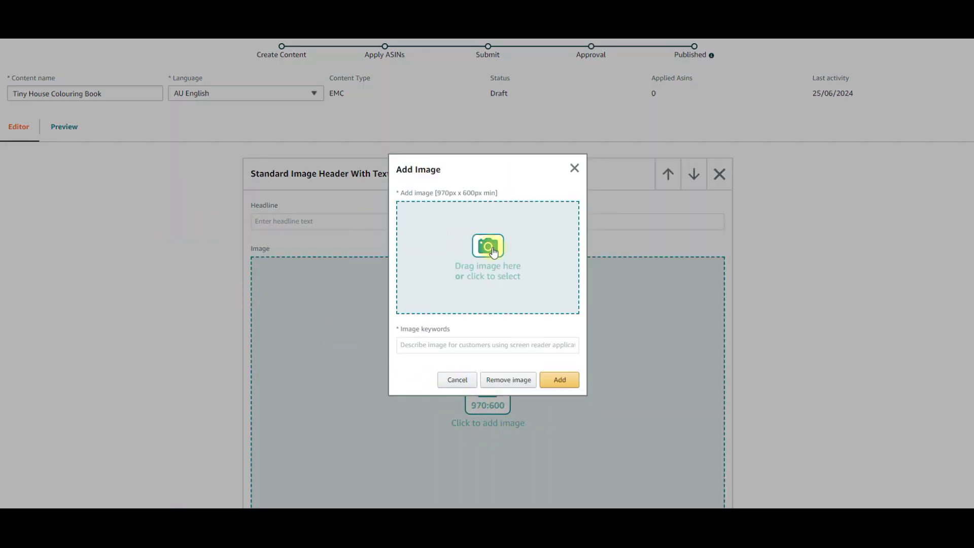
left_click(409, 207)
left_click(219, 85)
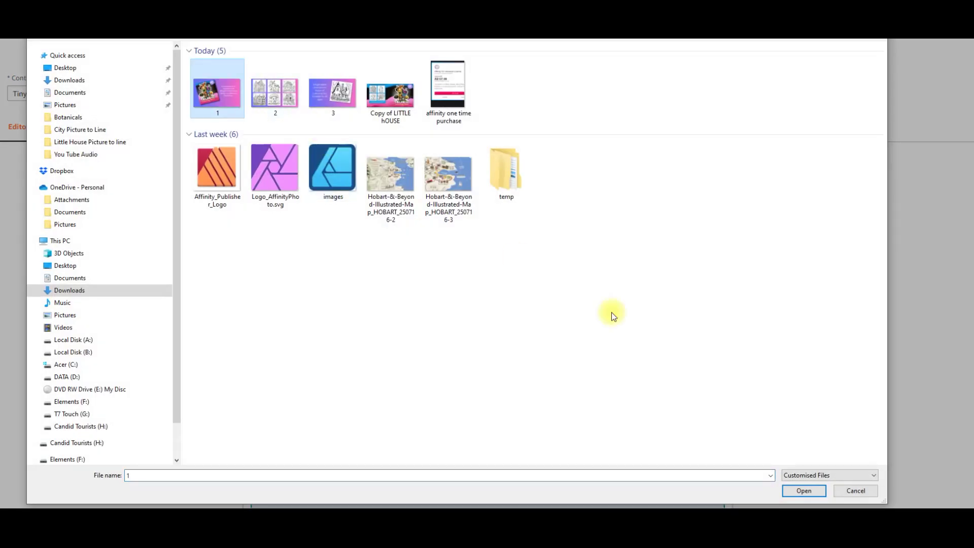
left_click(803, 490)
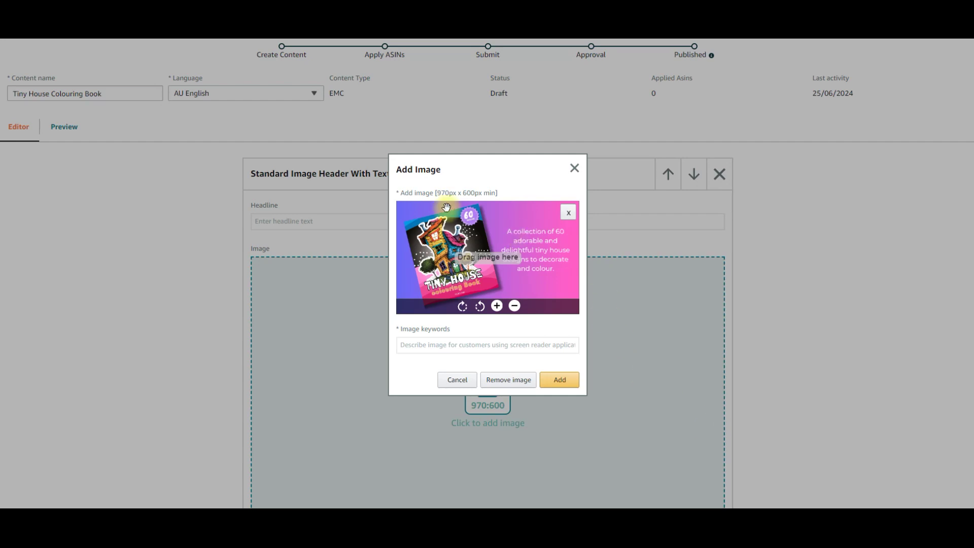
left_click(471, 346)
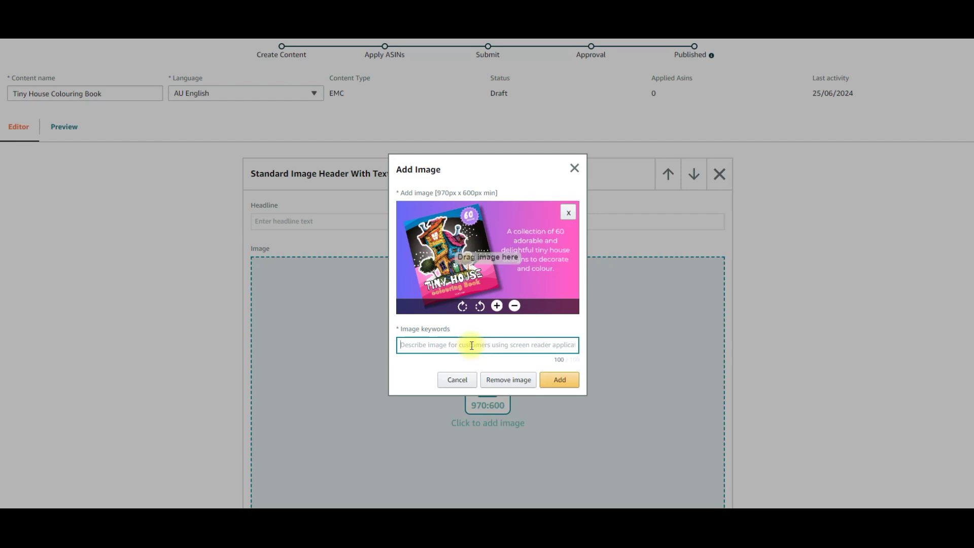
type("Tin")
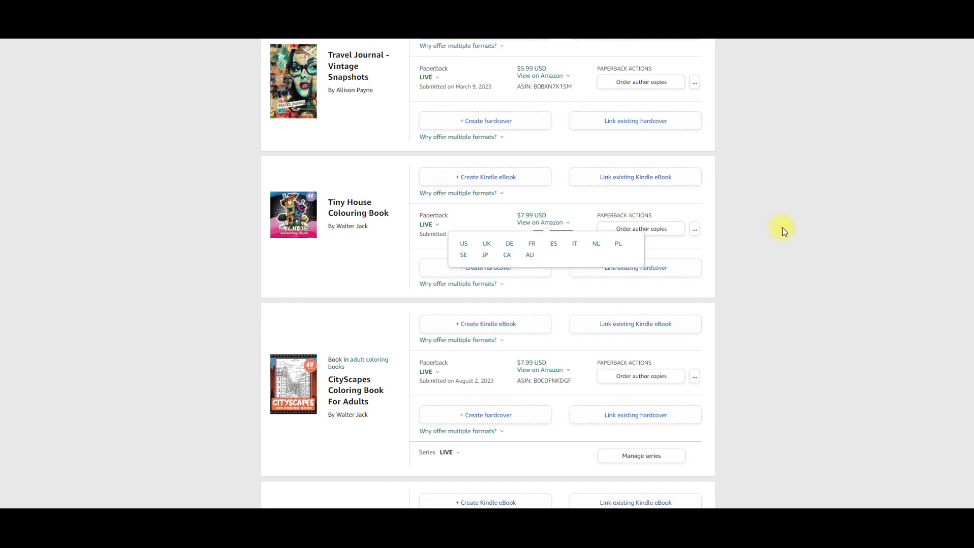
Step: Open the paperback's View on Amazon options to reach its Amazon.com.au (AU) listing
left_click(592, 241)
mouse_move(564, 228)
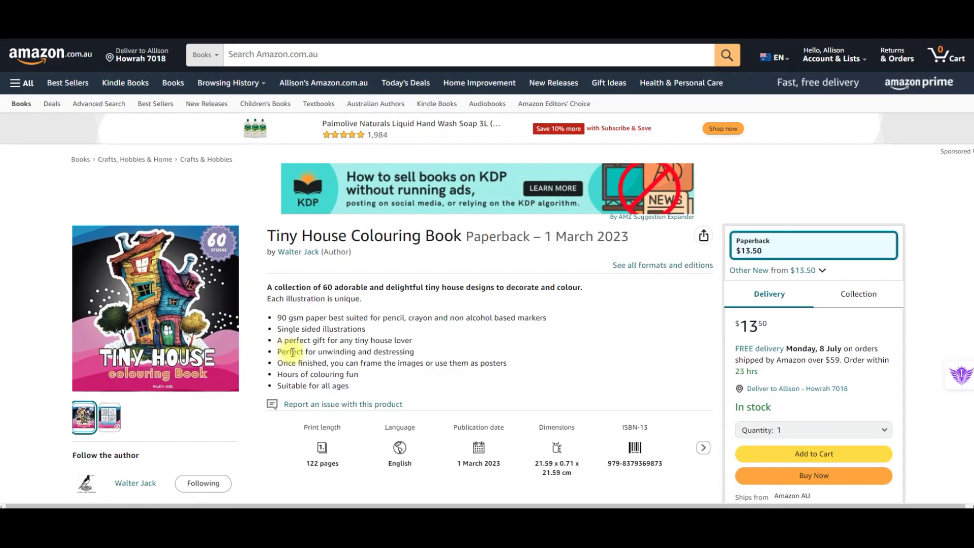
Step: Show the back cover as the main image and scroll down to the product details and back
left_click(110, 417)
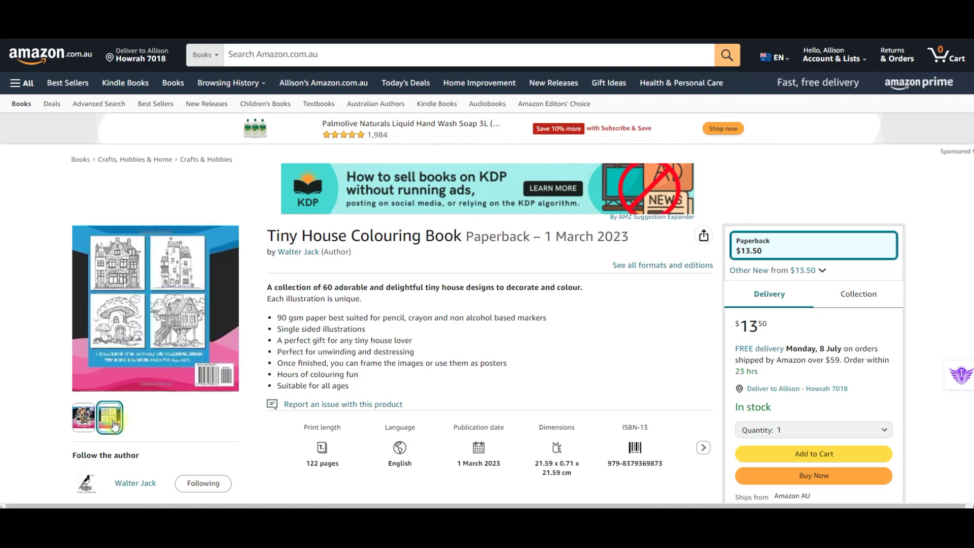
scroll(340, 389, "down", 1)
scroll(340, 390, "down", 15)
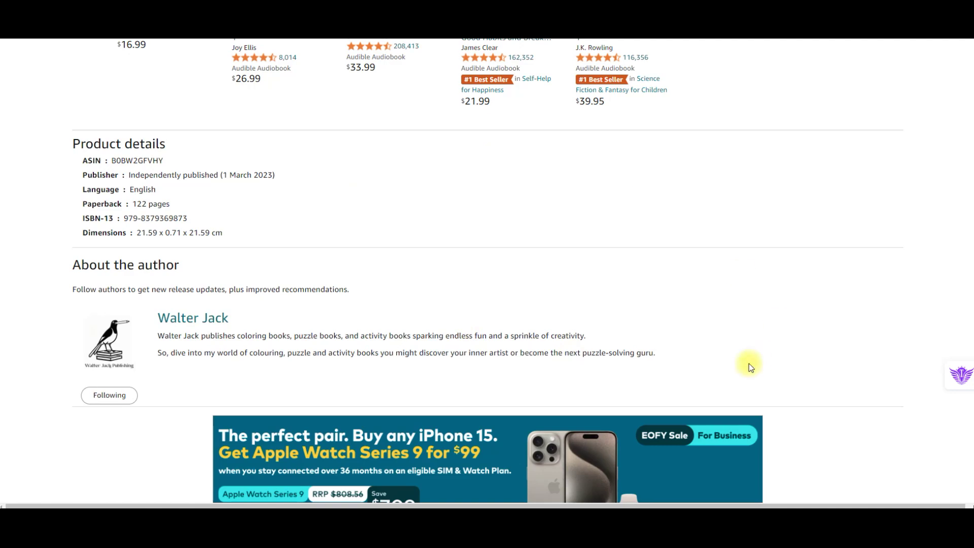
scroll(752, 332, "up", 15)
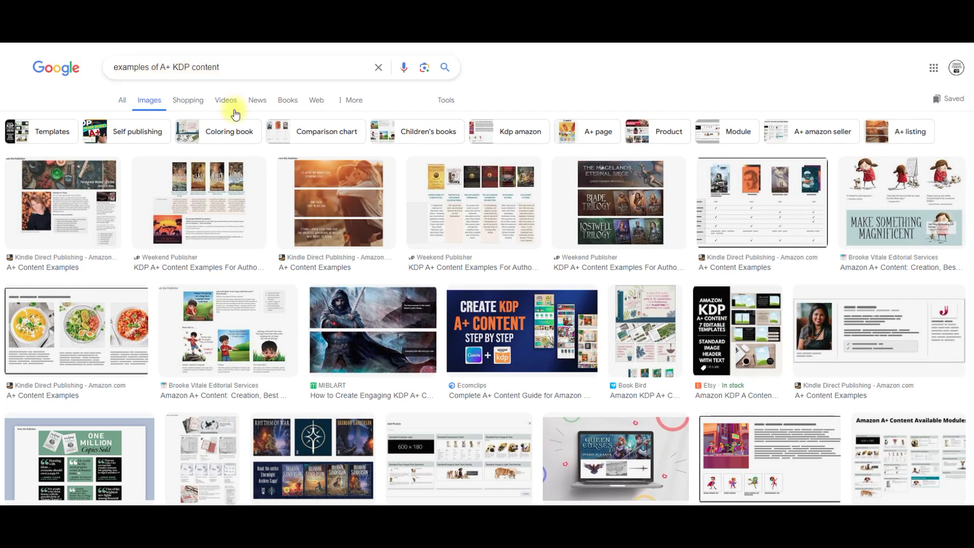
left_click(79, 208)
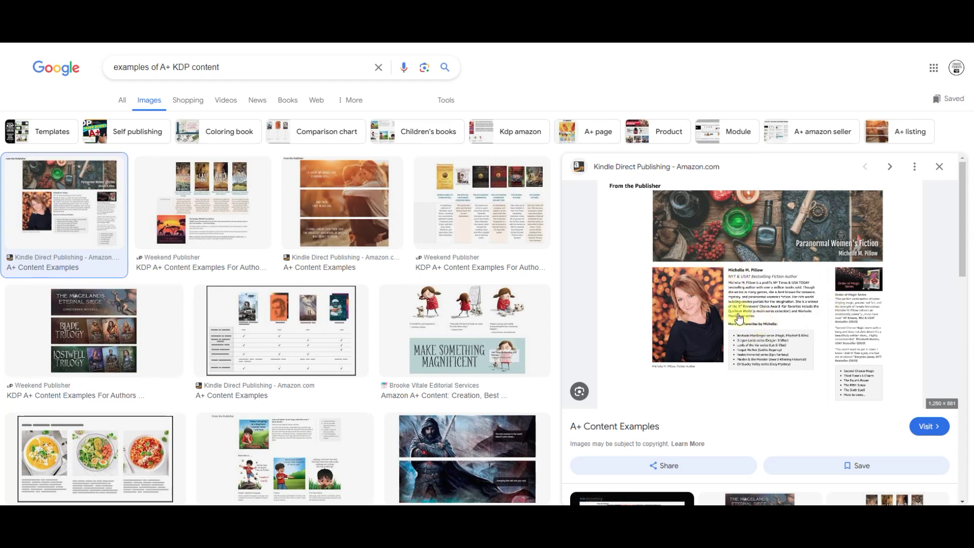
left_click(361, 203)
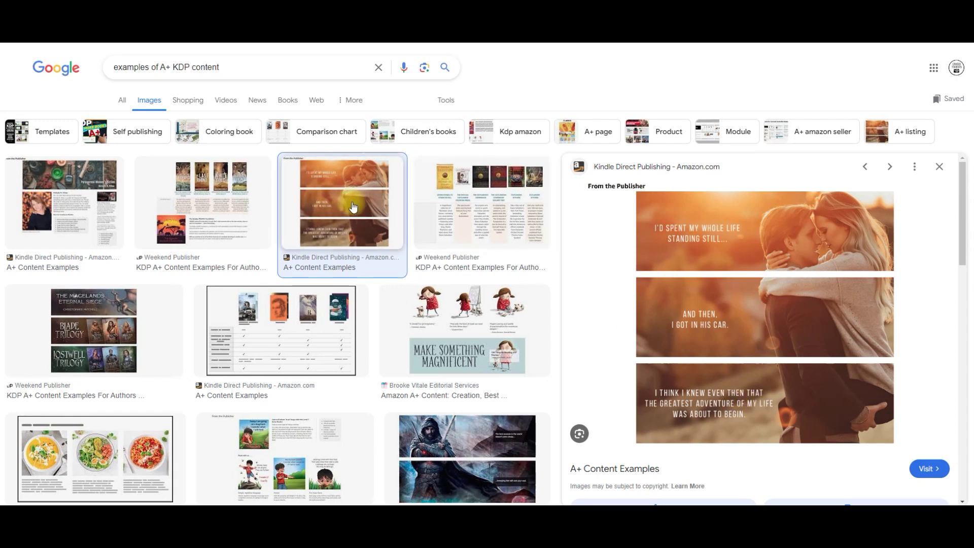
left_click(461, 202)
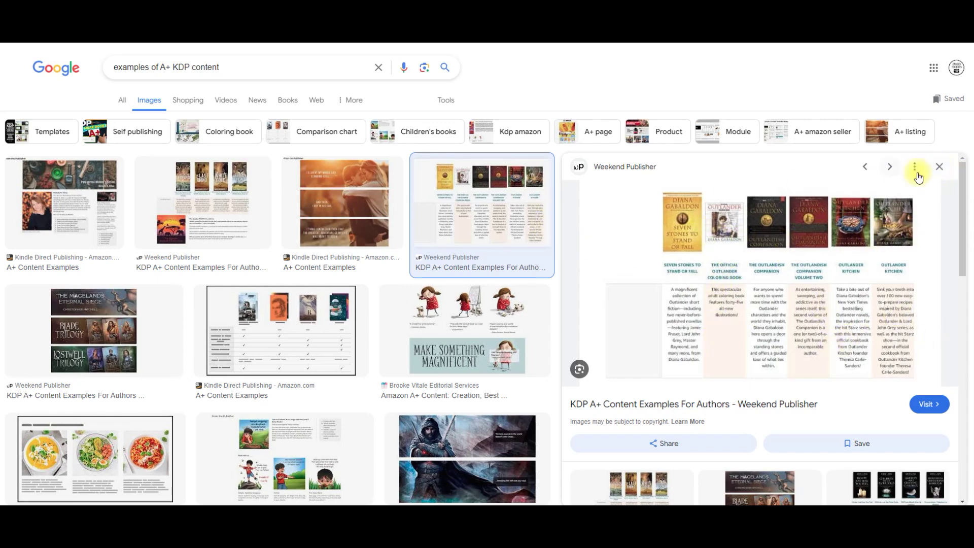
left_click(945, 168)
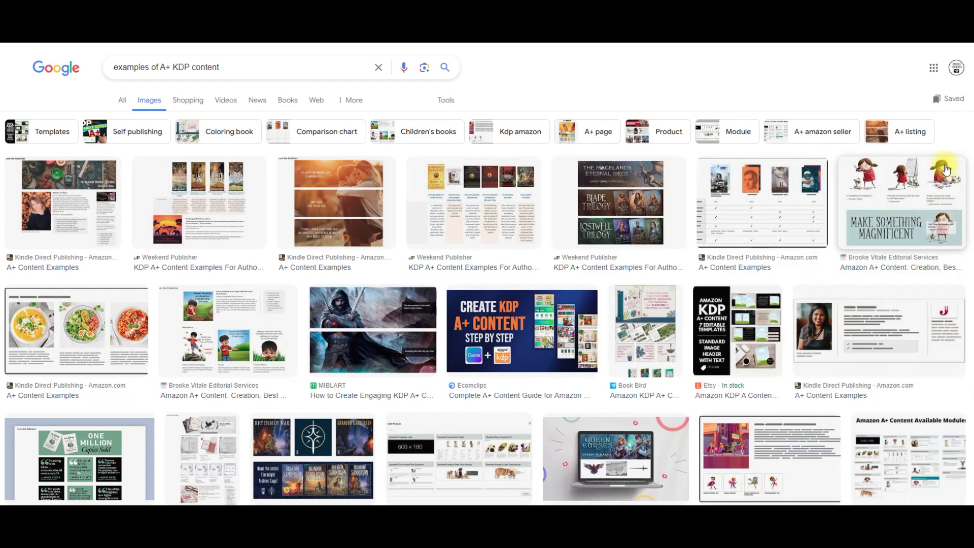
left_click(899, 199)
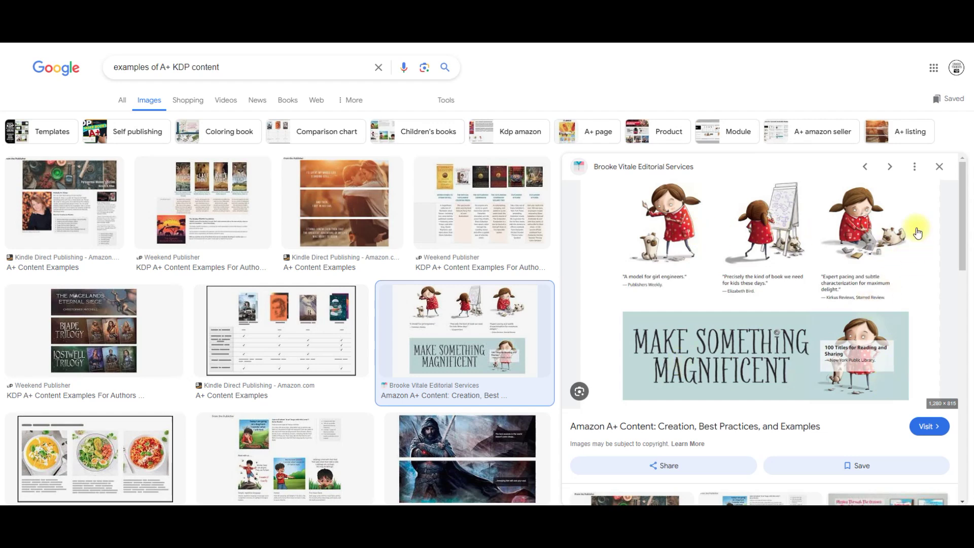
left_click(939, 166)
scroll(631, 321, "down", 1)
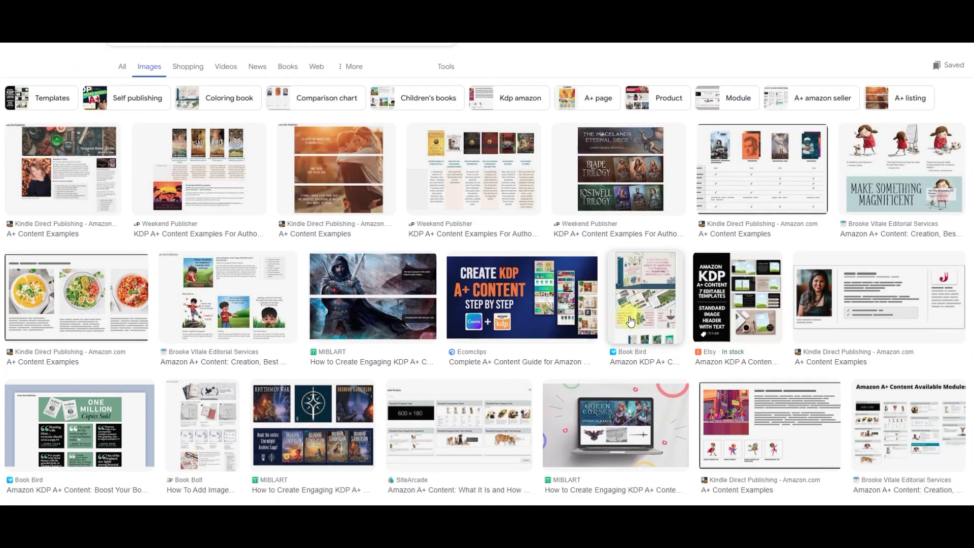
left_click(865, 297)
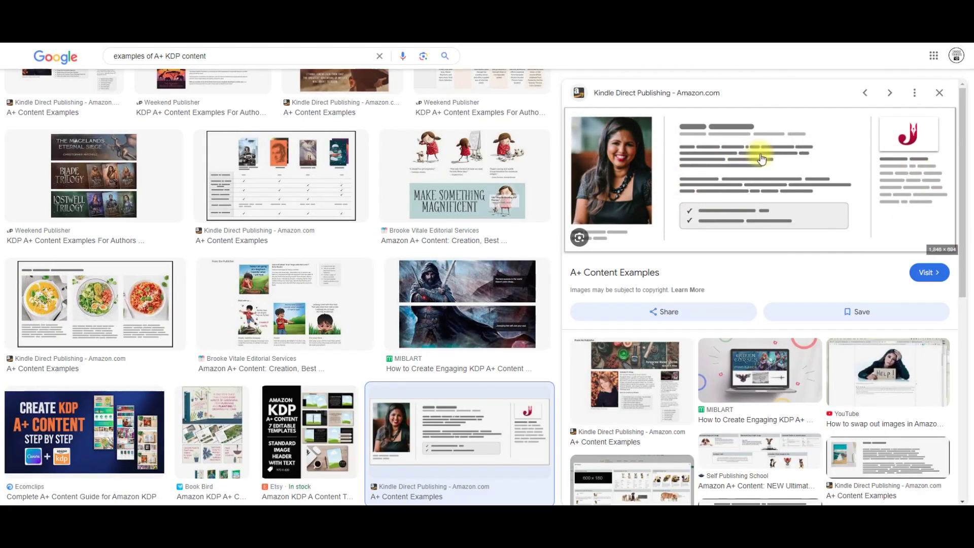
left_click(941, 95)
left_click(100, 204)
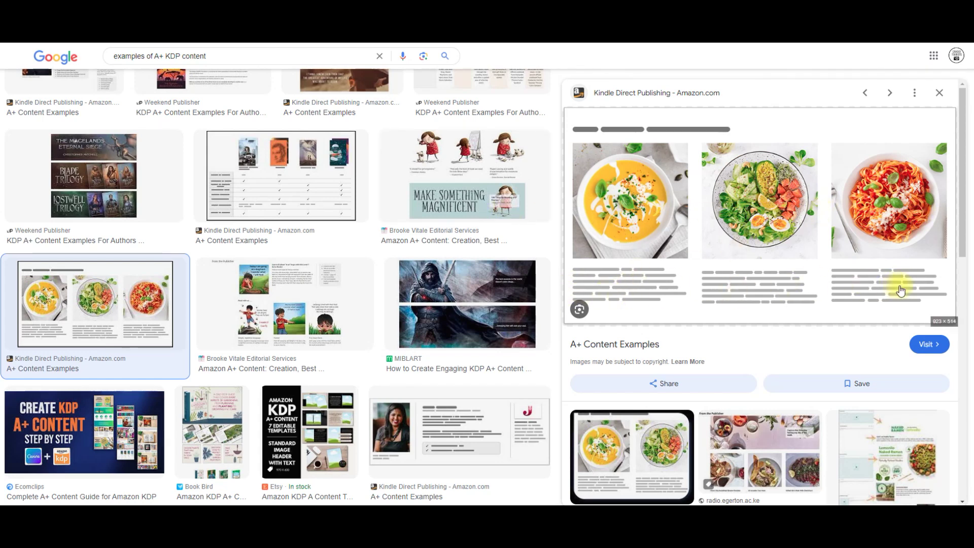
left_click(940, 93)
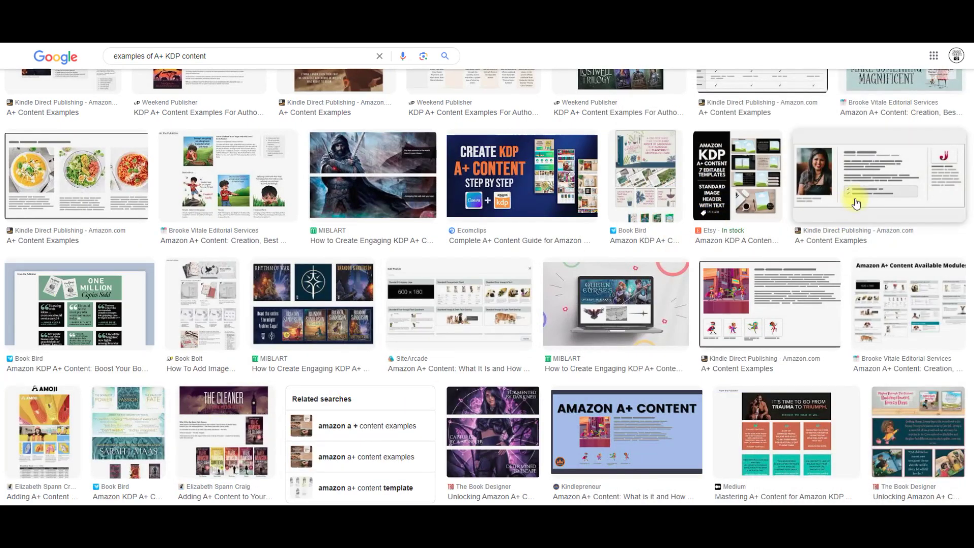
left_click(248, 185)
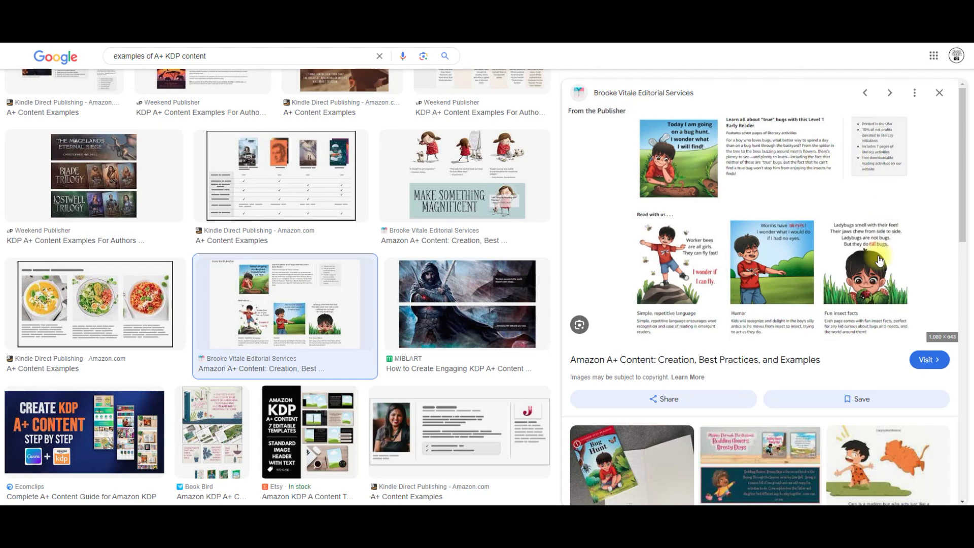
left_click(939, 93)
scroll(612, 320, "down", 3)
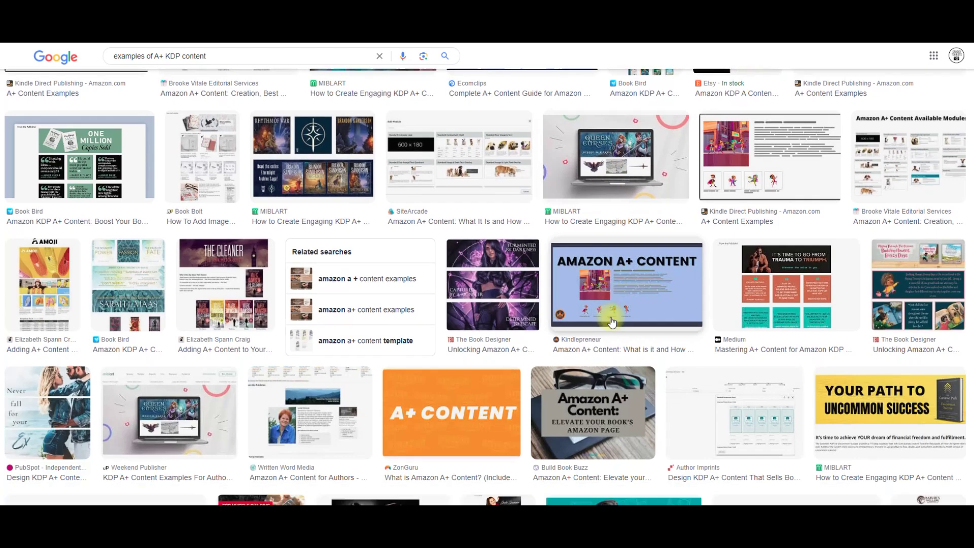
scroll(612, 322, "down", 2)
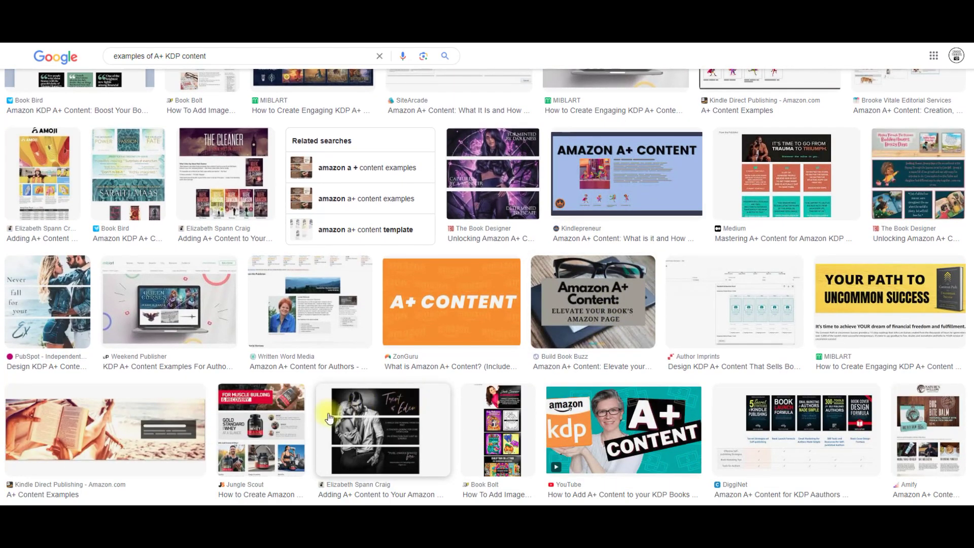
left_click(795, 420)
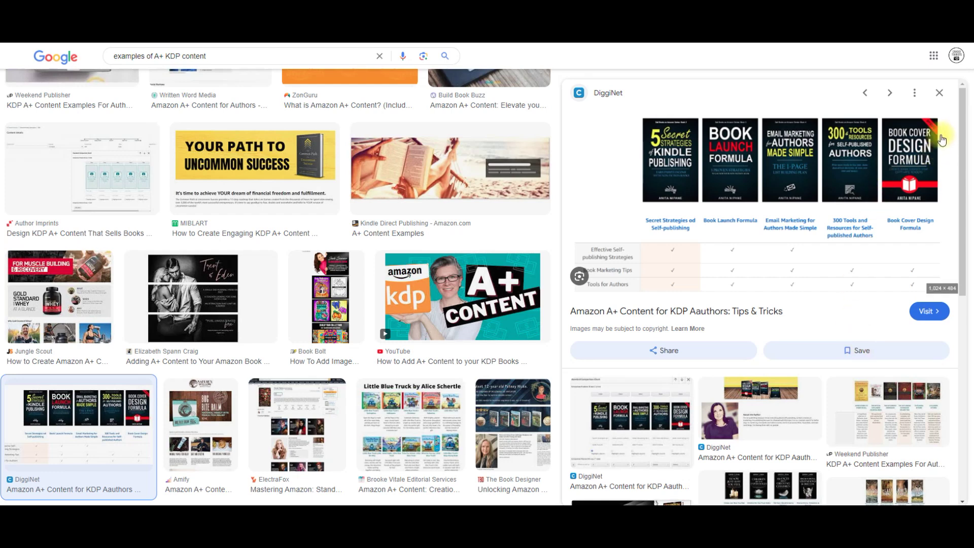
left_click(940, 93)
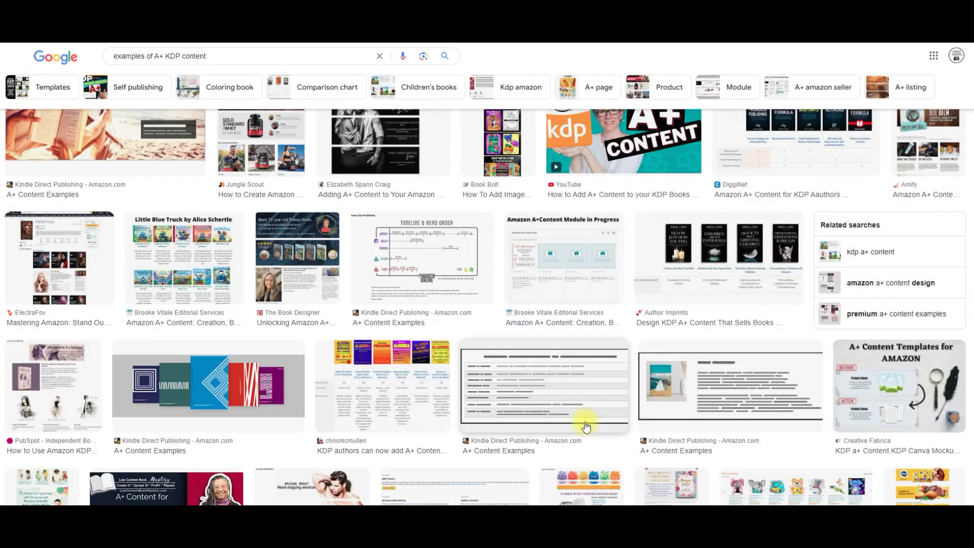